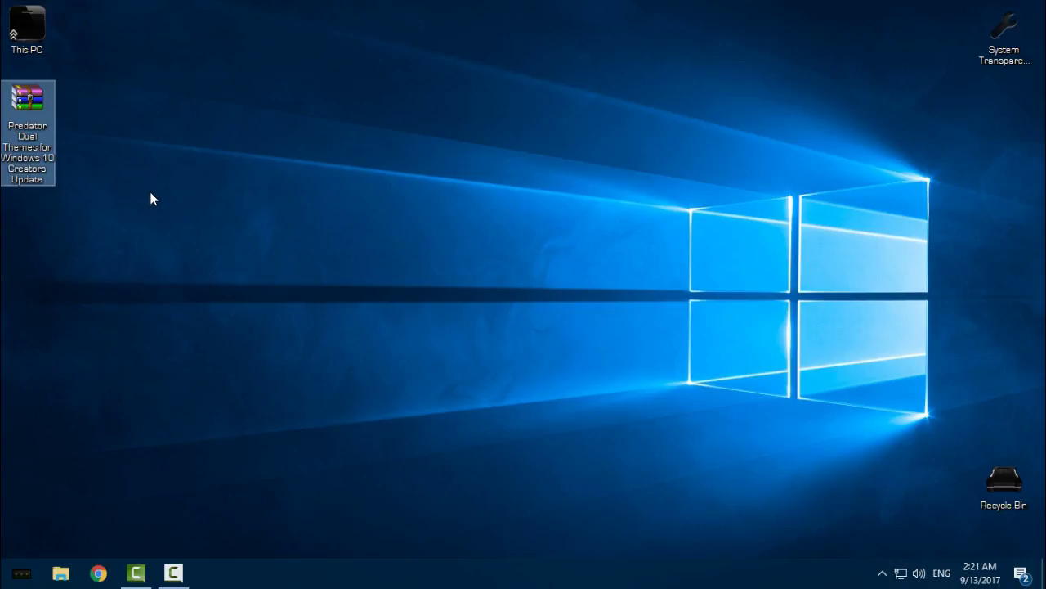
Step: Refresh the desktop and locate the Predator Dual Themes archive on it
right_click(179, 143)
click(238, 211)
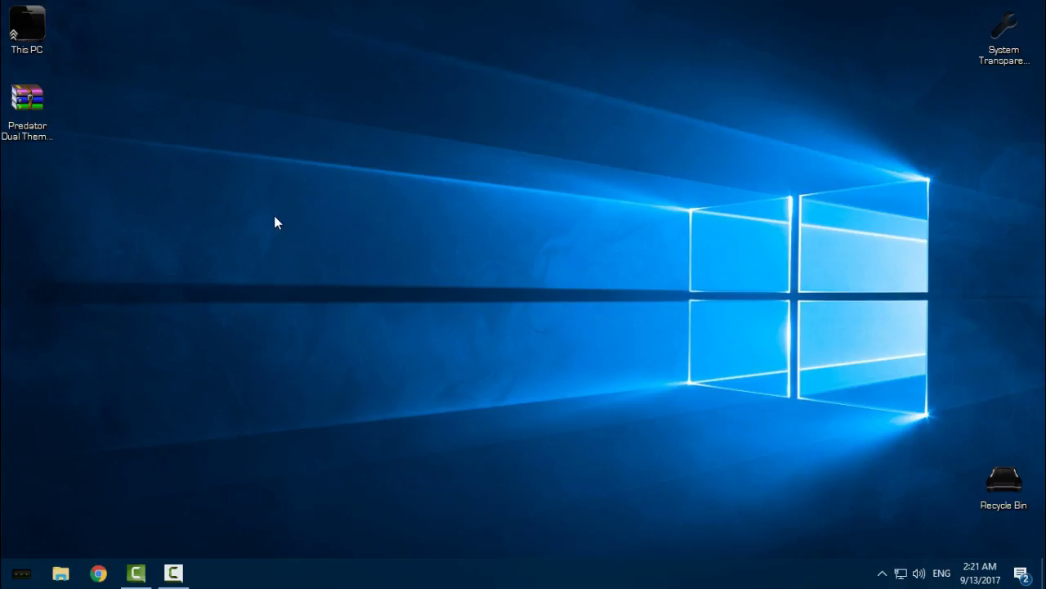
click(48, 134)
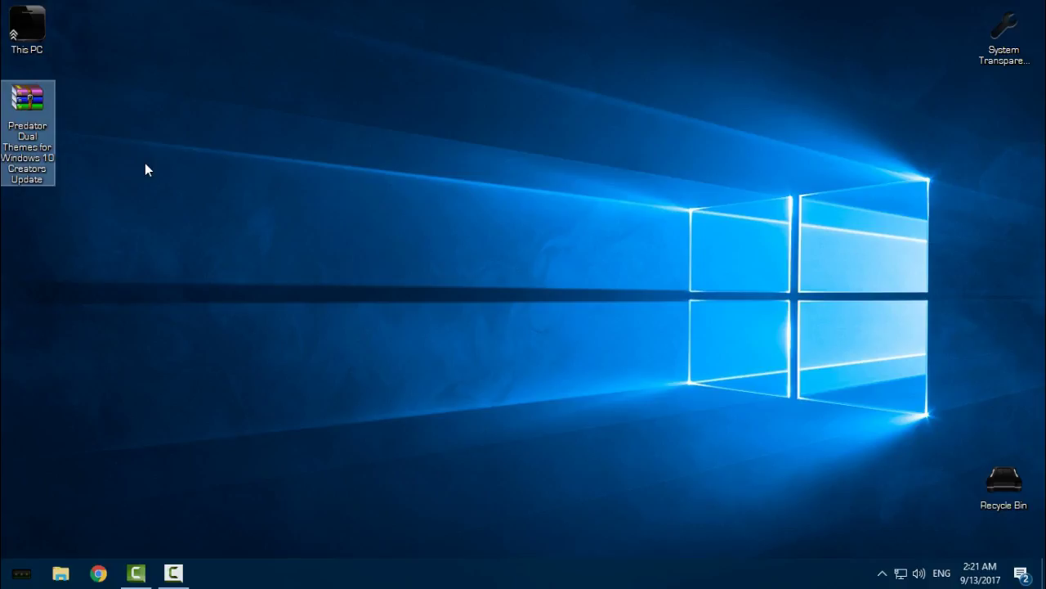
mouse_move(178, 575)
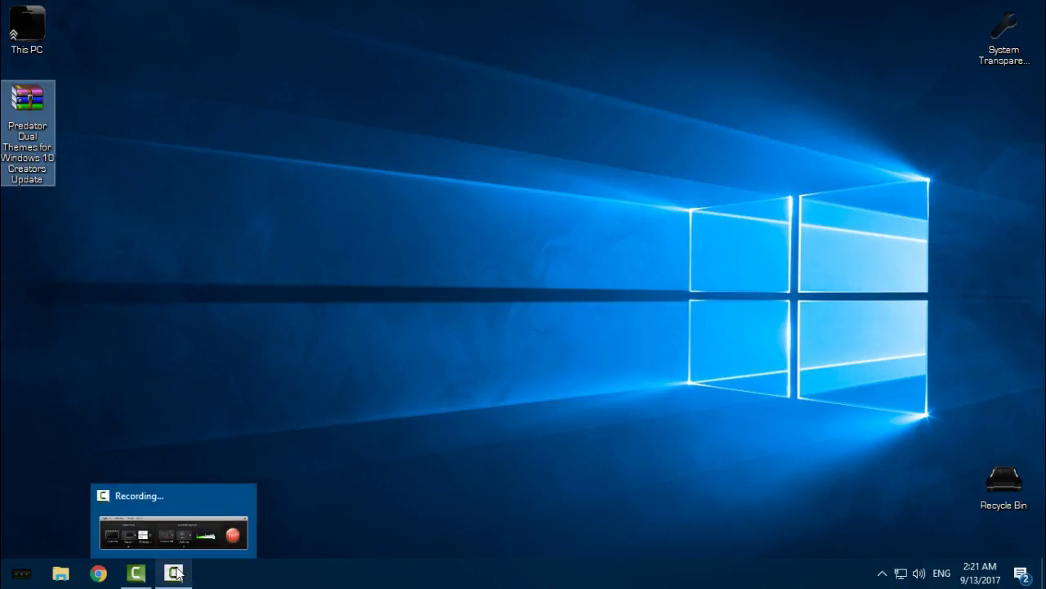
click(216, 263)
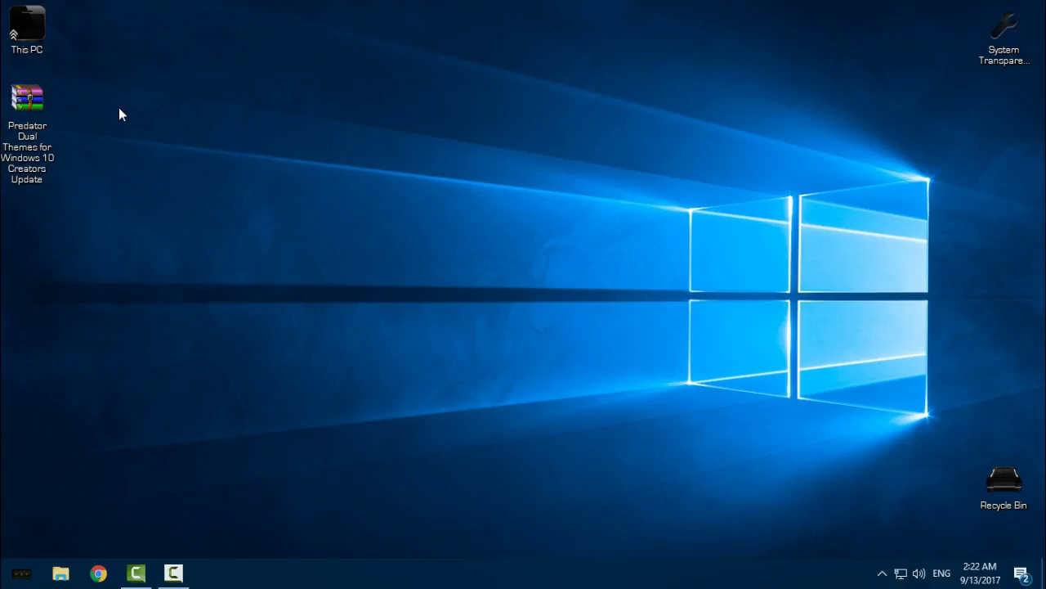
Step: Extract the Predator Dual Themes archive to its own folder and browse into Predator > Extras
right_click(33, 100)
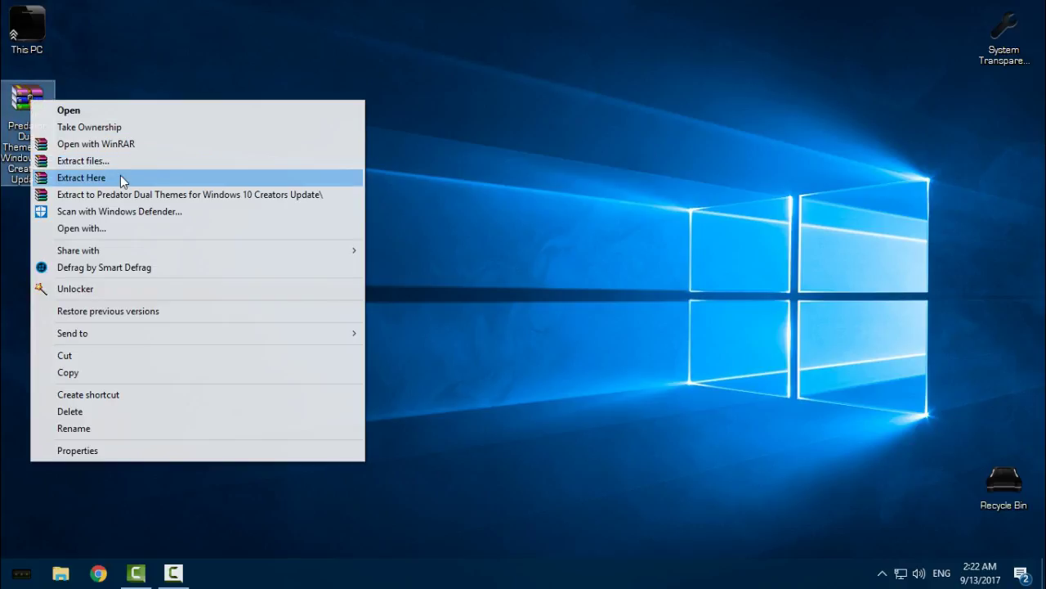
click(129, 194)
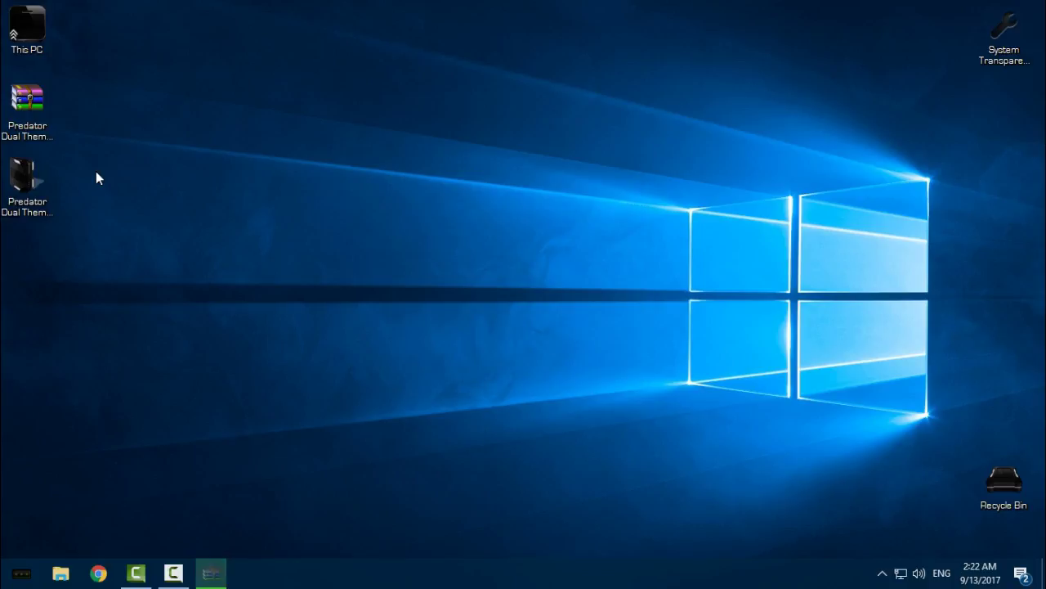
double_click(27, 179)
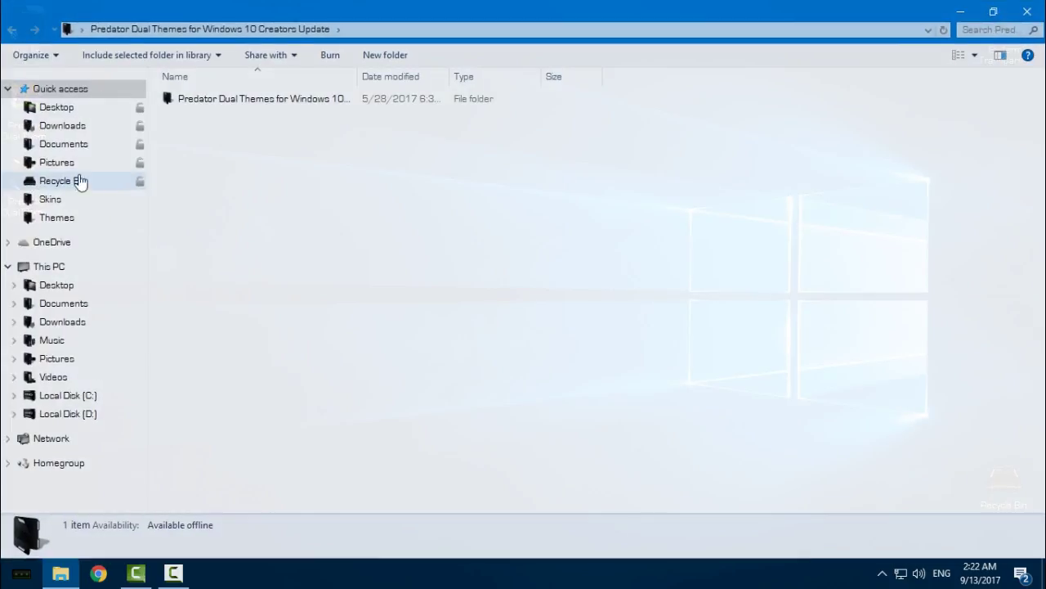
click(211, 100)
double_click(214, 100)
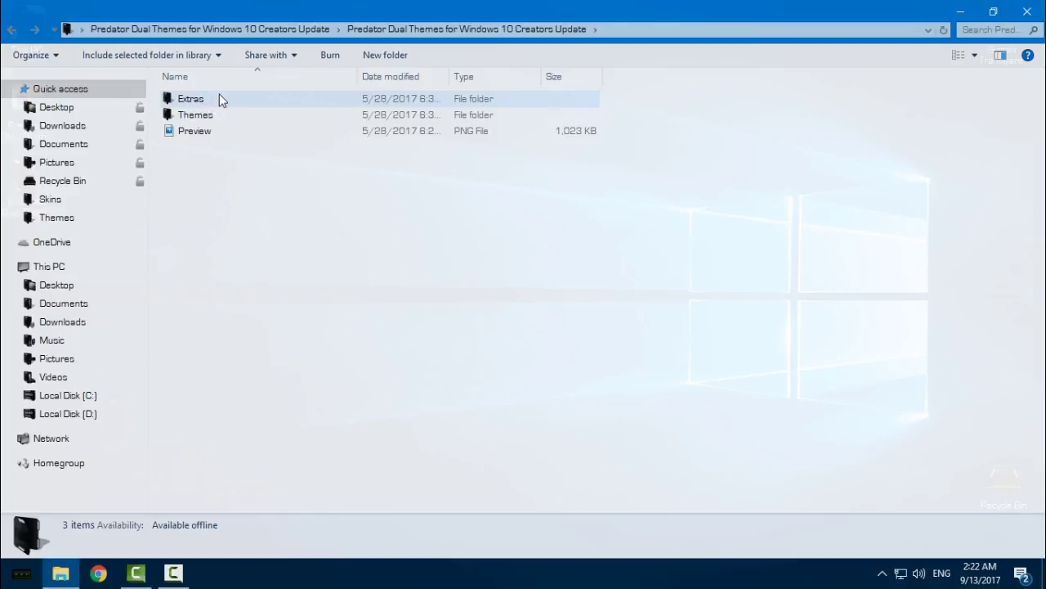
double_click(188, 101)
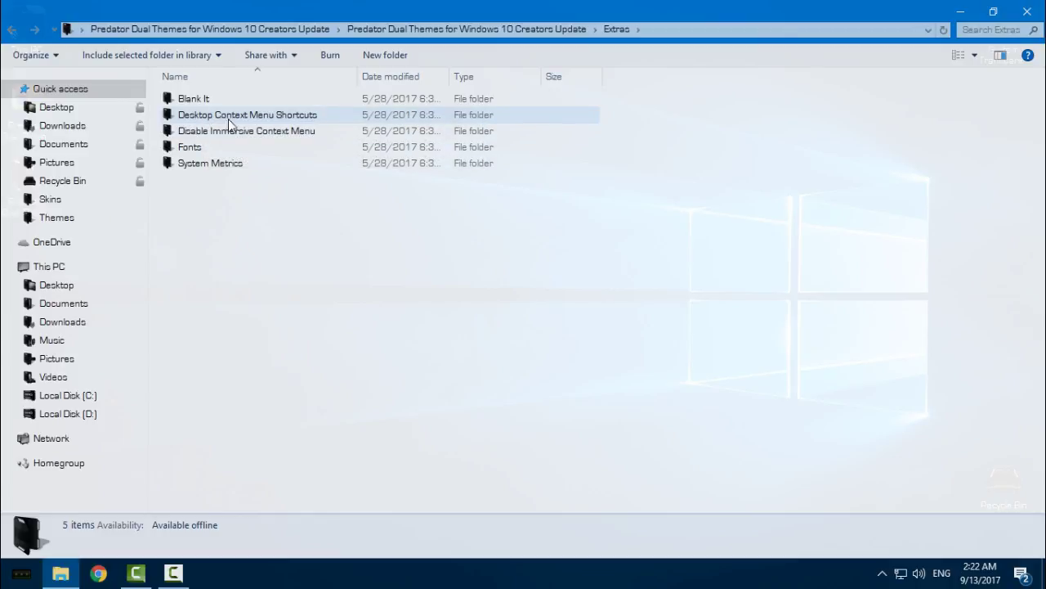
mouse_move(241, 119)
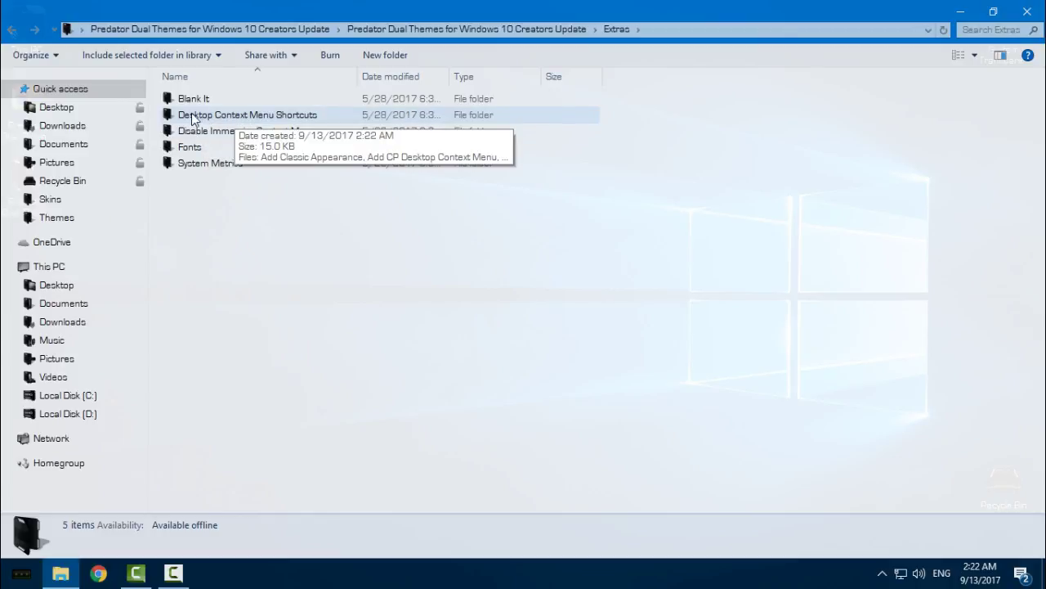
Step: Open Desktop Context Menu Shortcuts and check the desktop's right-click menu entries
double_click(245, 119)
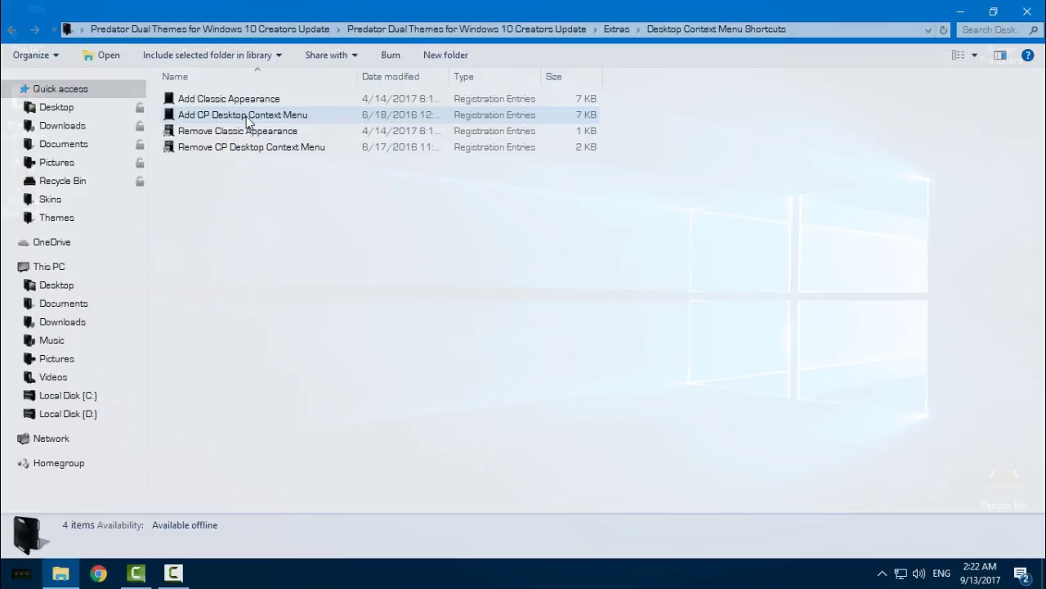
click(958, 11)
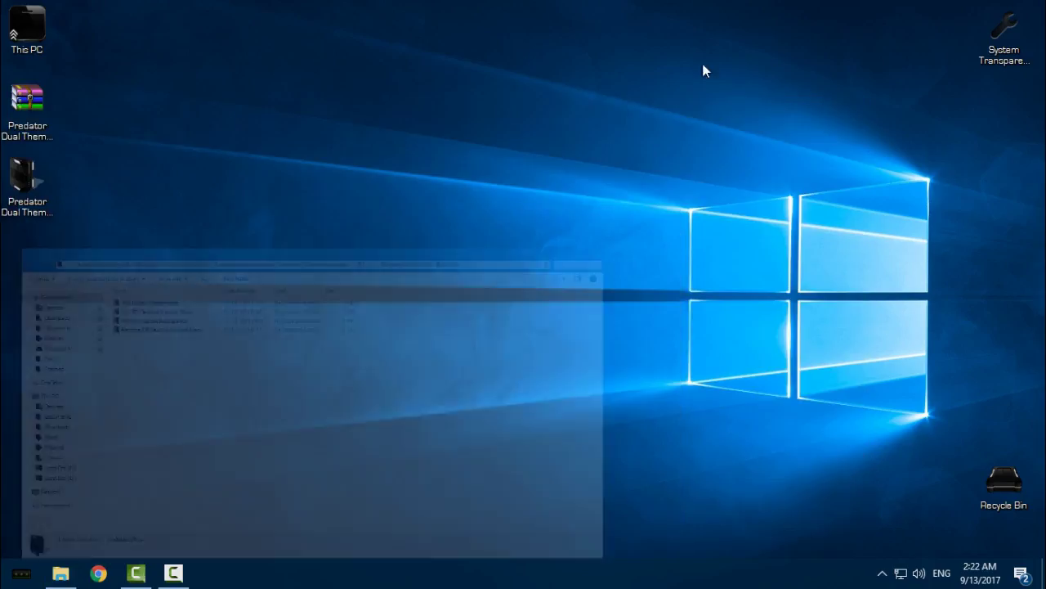
right_click(583, 84)
mouse_move(634, 235)
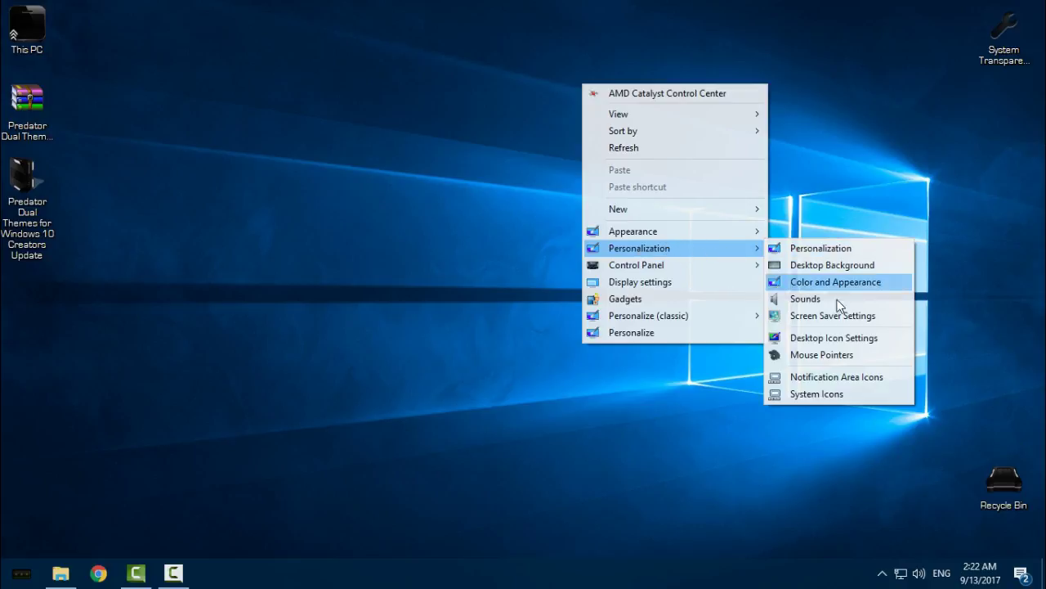
mouse_move(663, 270)
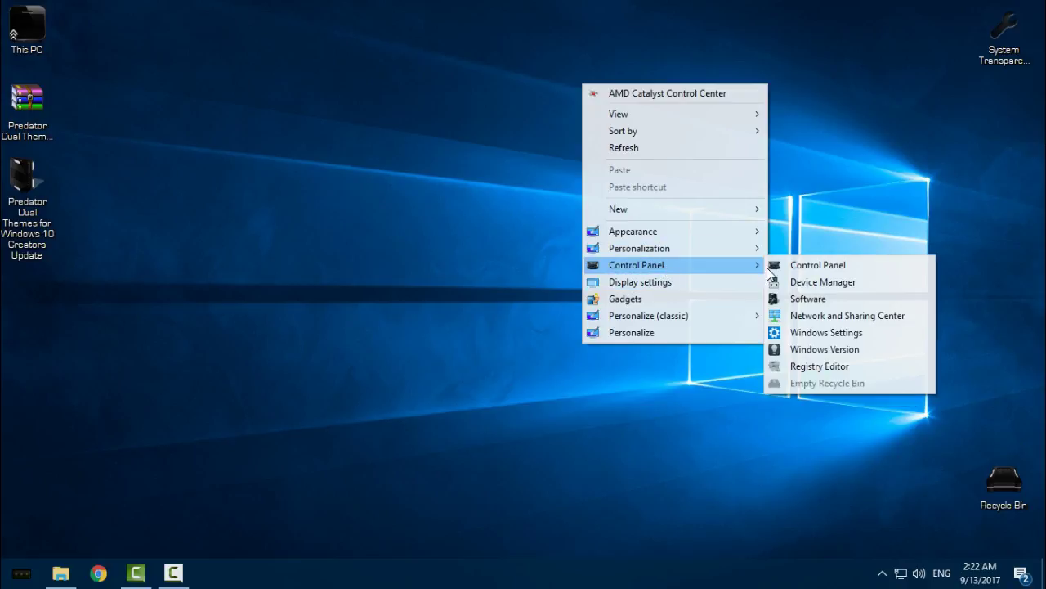
Step: Inspect the Add CP Desktop Context Menu and Add Classic Appearance files, then return to Extras
click(66, 570)
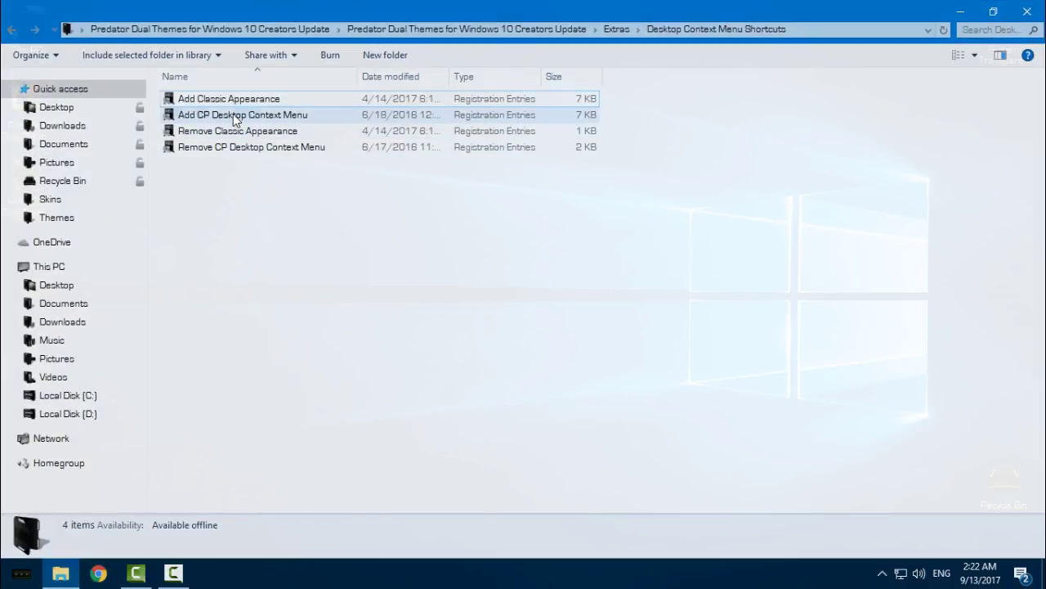
right_click(219, 112)
right_click(197, 101)
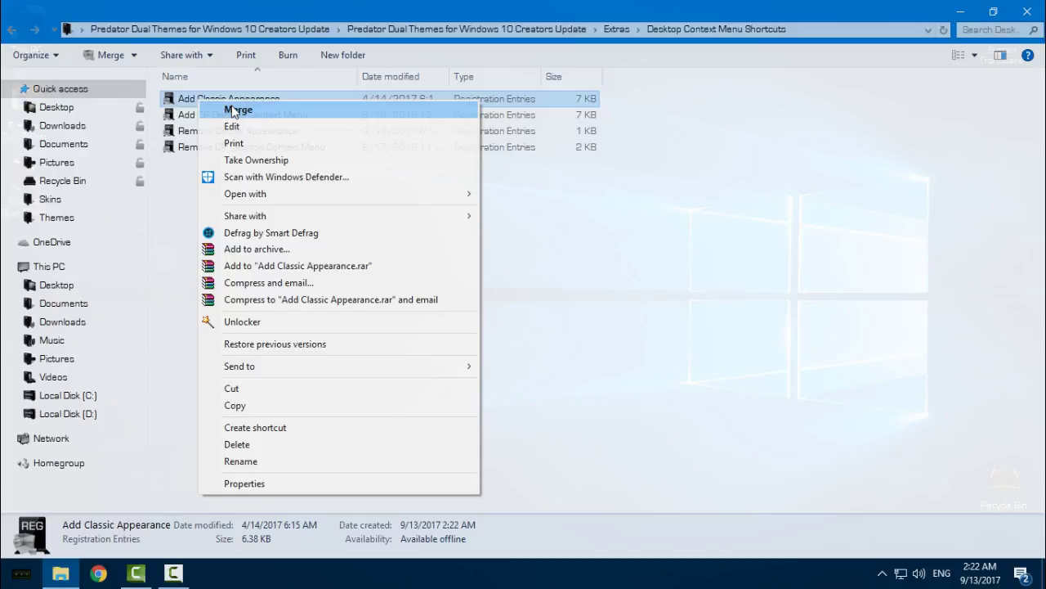
click(11, 31)
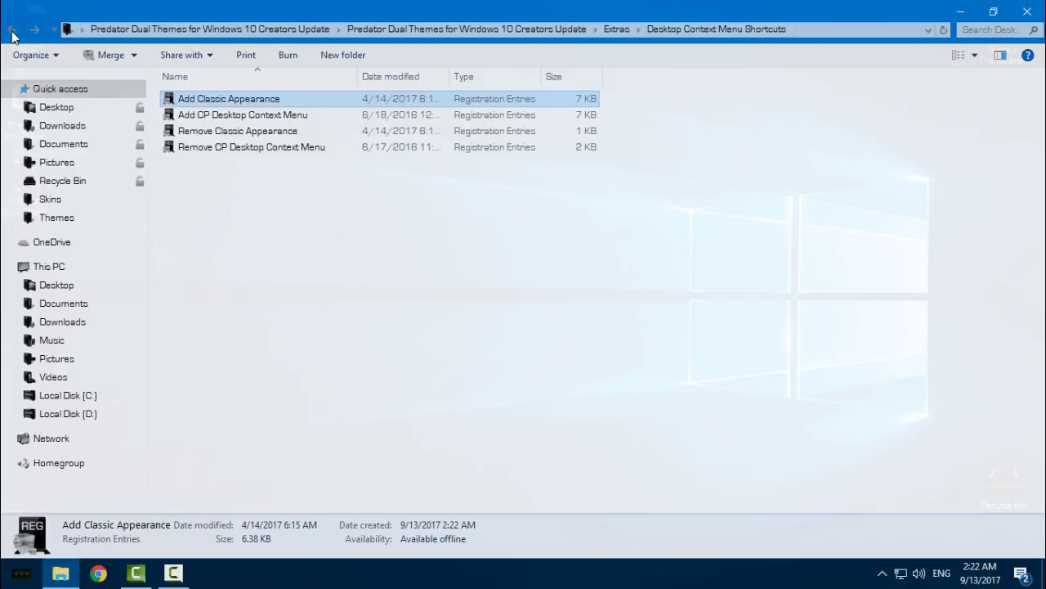
click(12, 31)
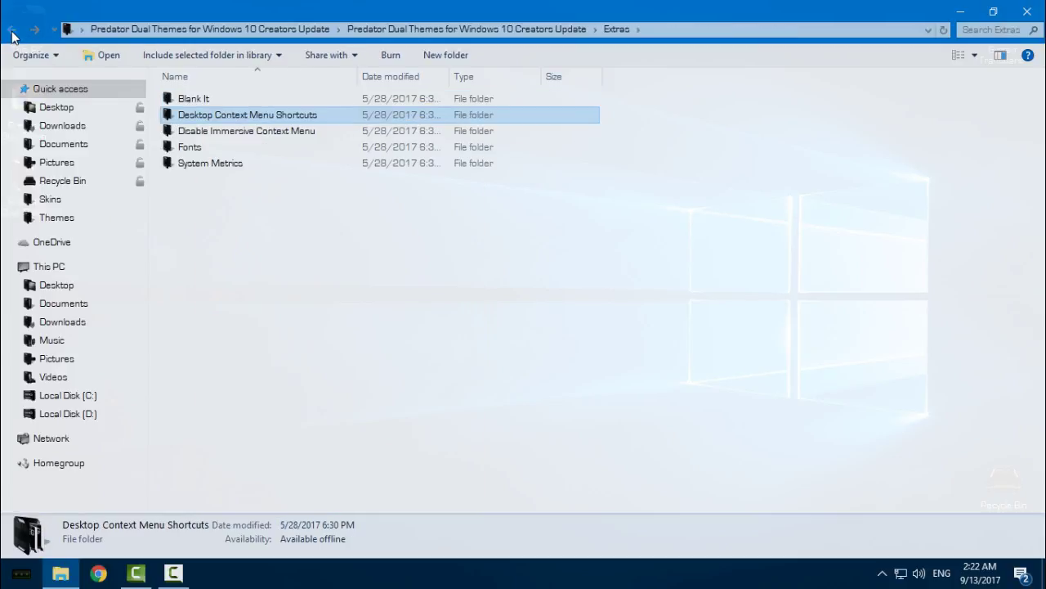
Step: Merge the Disable Immersive Context Menu .reg file into the registry, confirming both prompts, and return to Extras
double_click(233, 131)
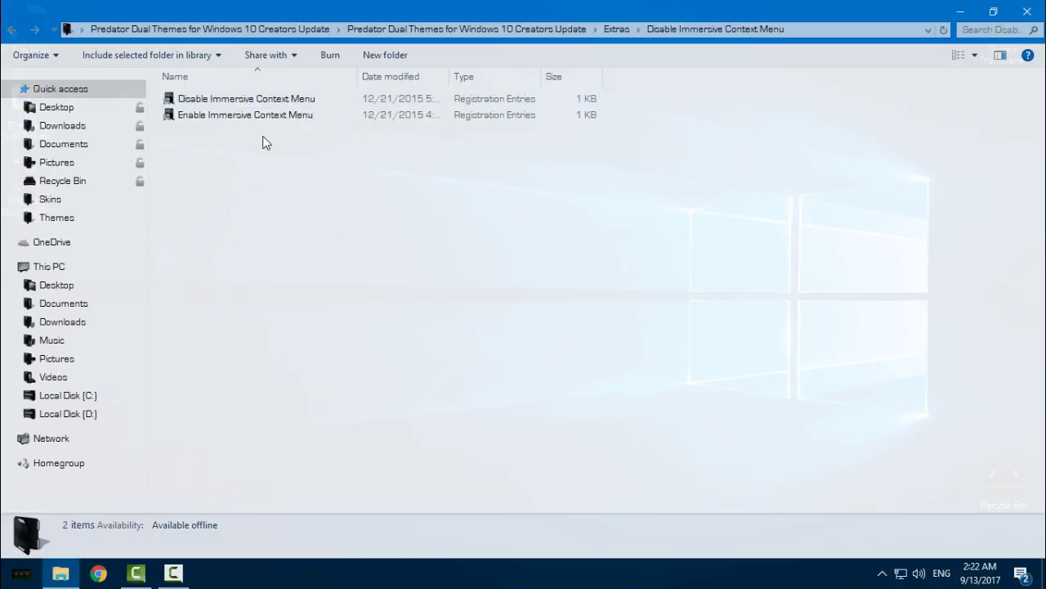
click(242, 99)
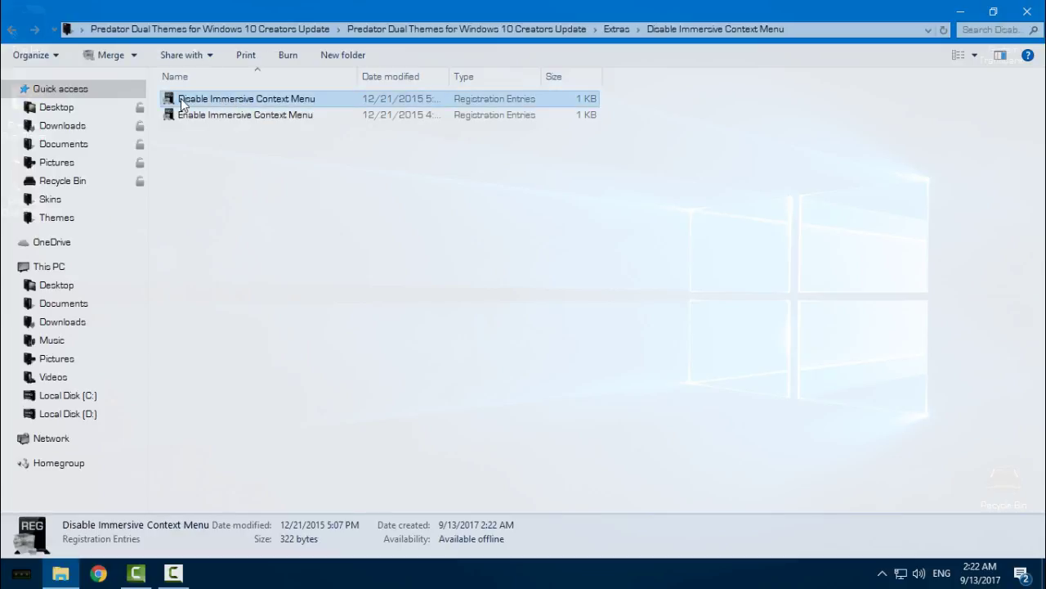
right_click(275, 105)
click(296, 110)
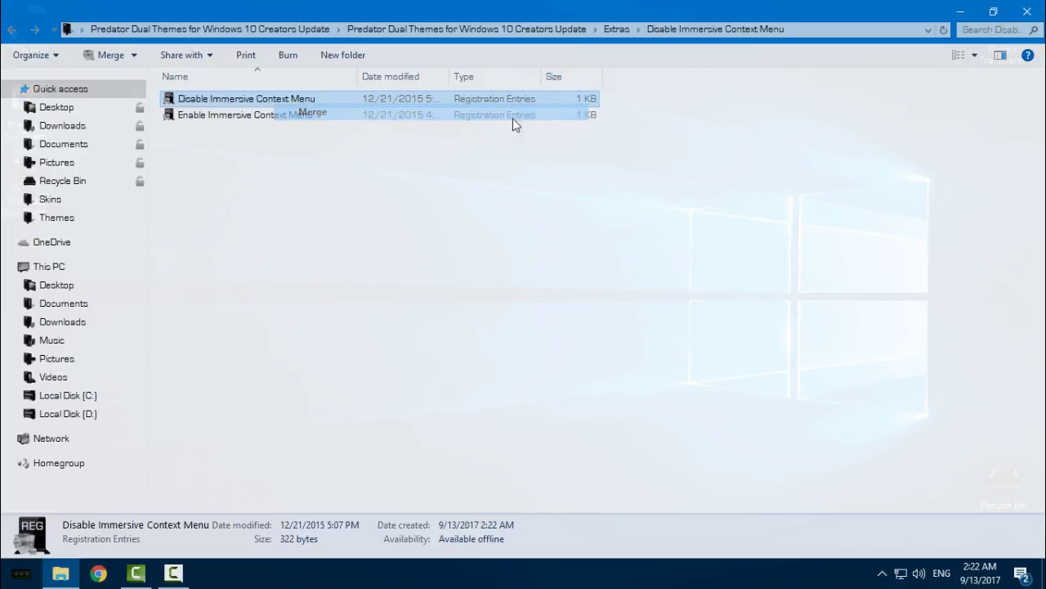
click(652, 314)
click(685, 294)
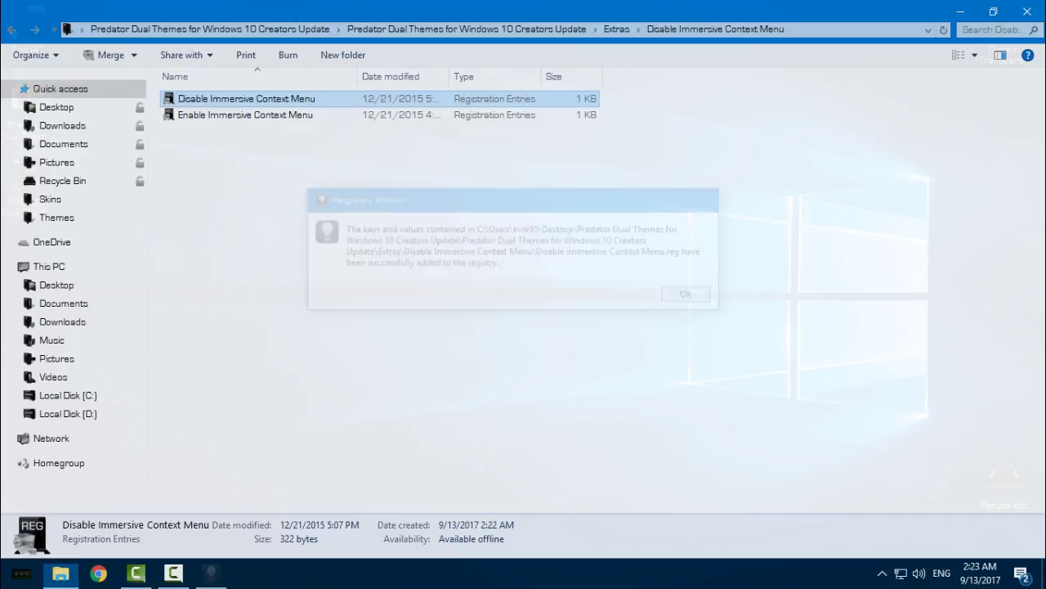
click(16, 31)
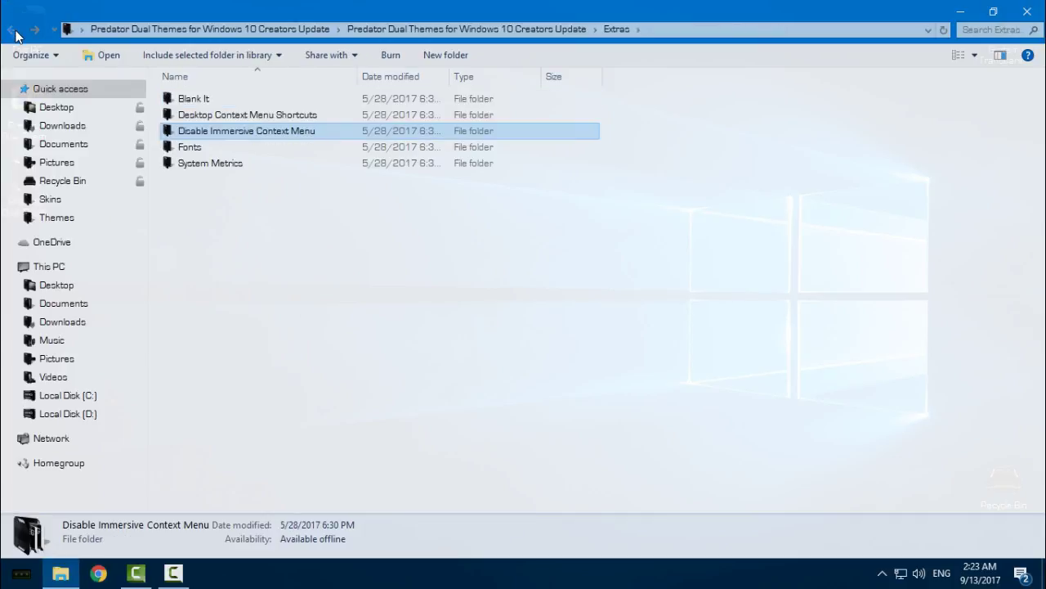
Step: Install all ten fonts in Extras\Fonts, such as Bank Gothic and Eurostile, replacing existing copies
double_click(213, 146)
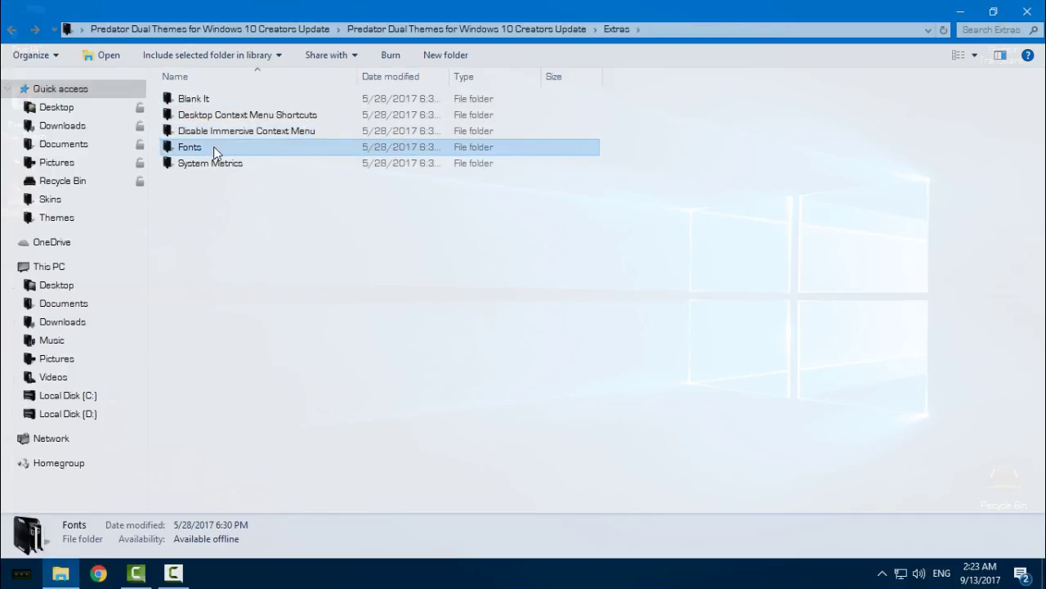
drag(299, 277, 196, 100)
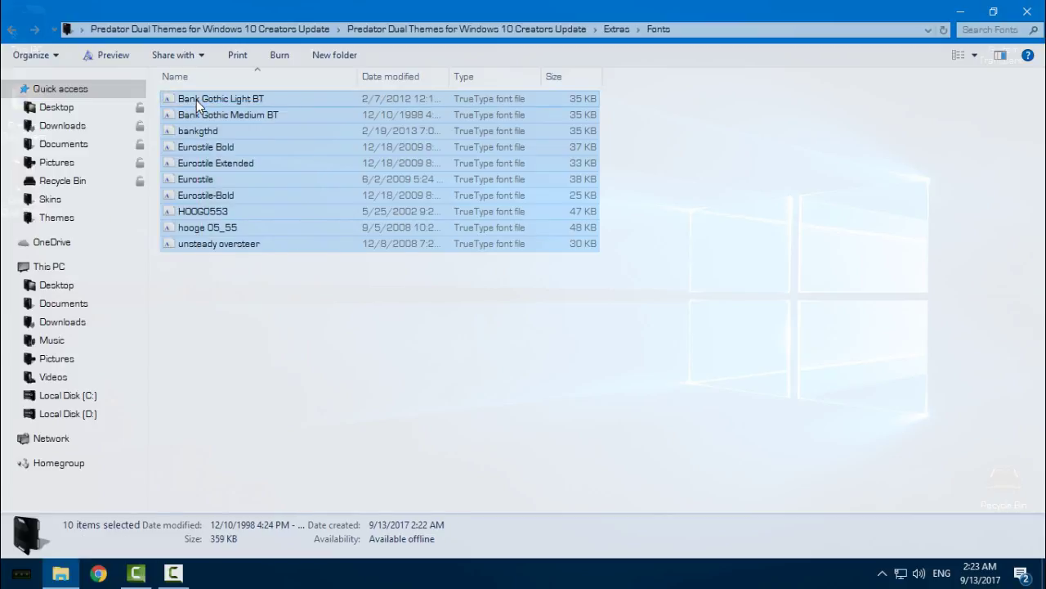
right_click(197, 100)
click(250, 163)
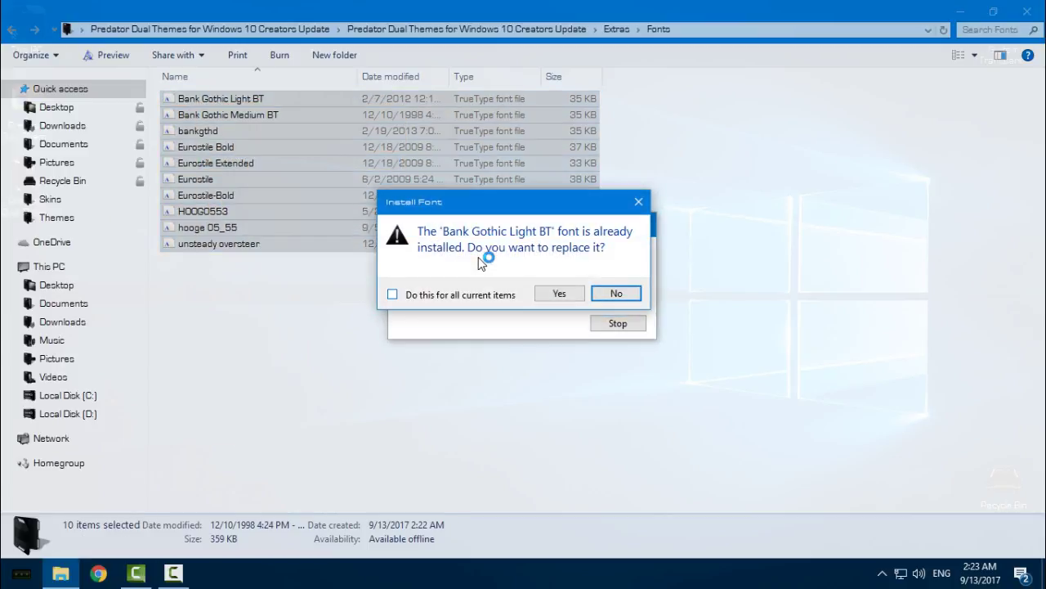
key(Return)
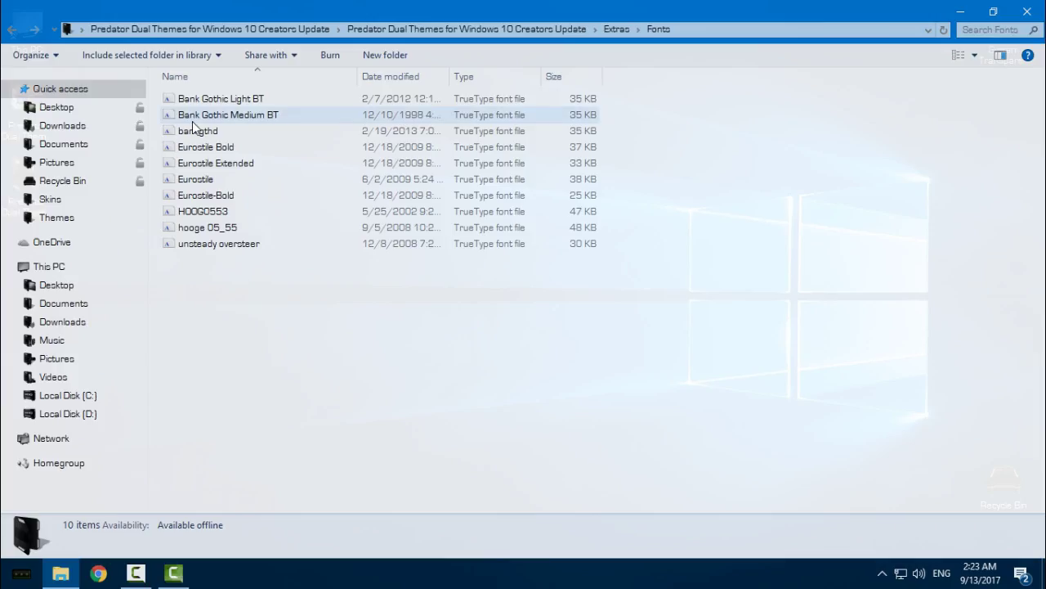
Step: Merge Predator System Metrics.reg from Extras\System Metrics into the registry, confirming both prompts
click(16, 33)
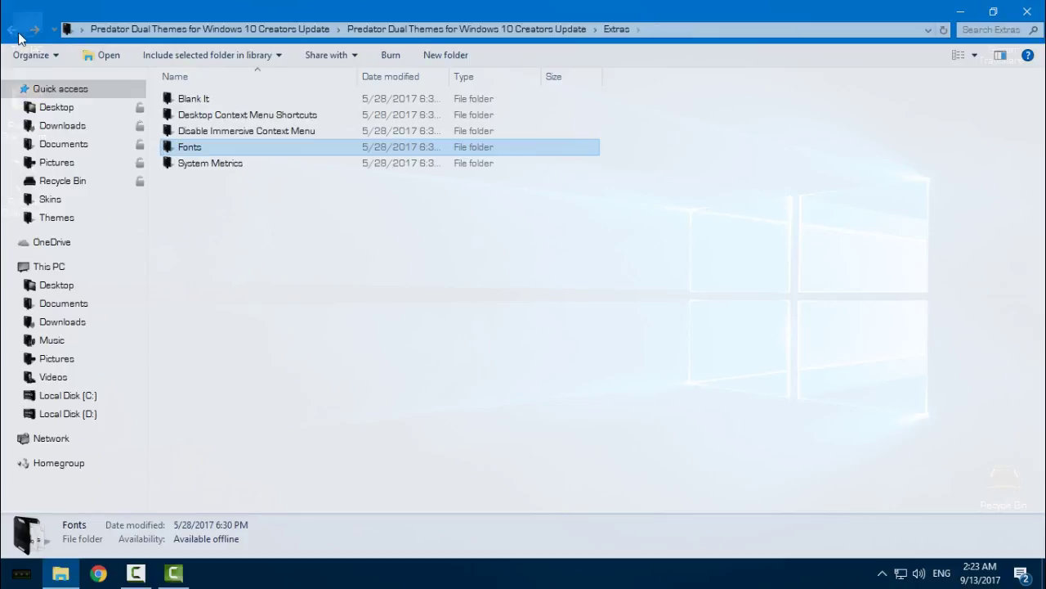
double_click(221, 162)
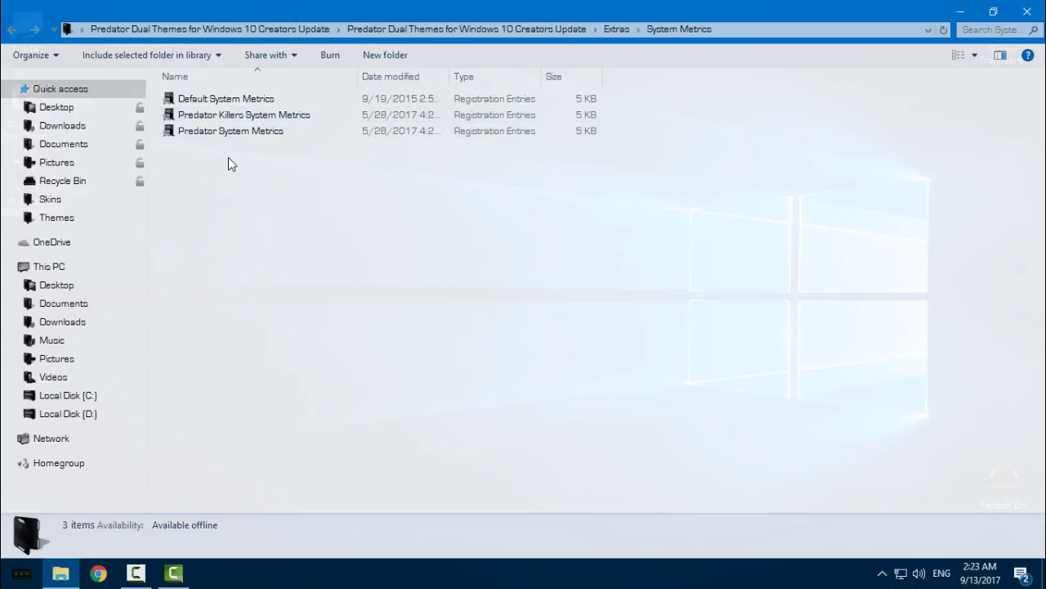
click(241, 122)
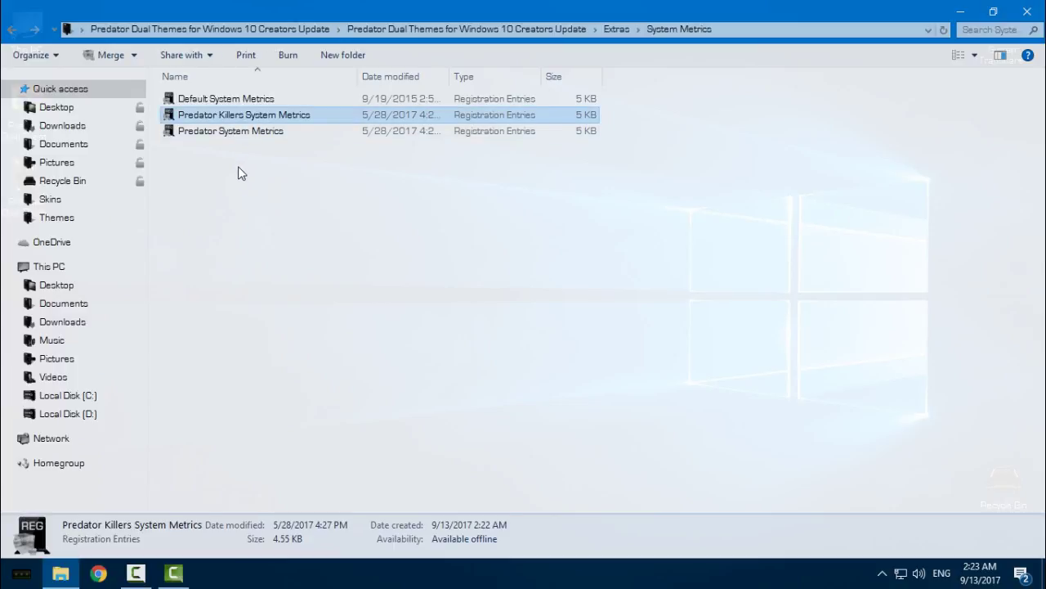
click(204, 137)
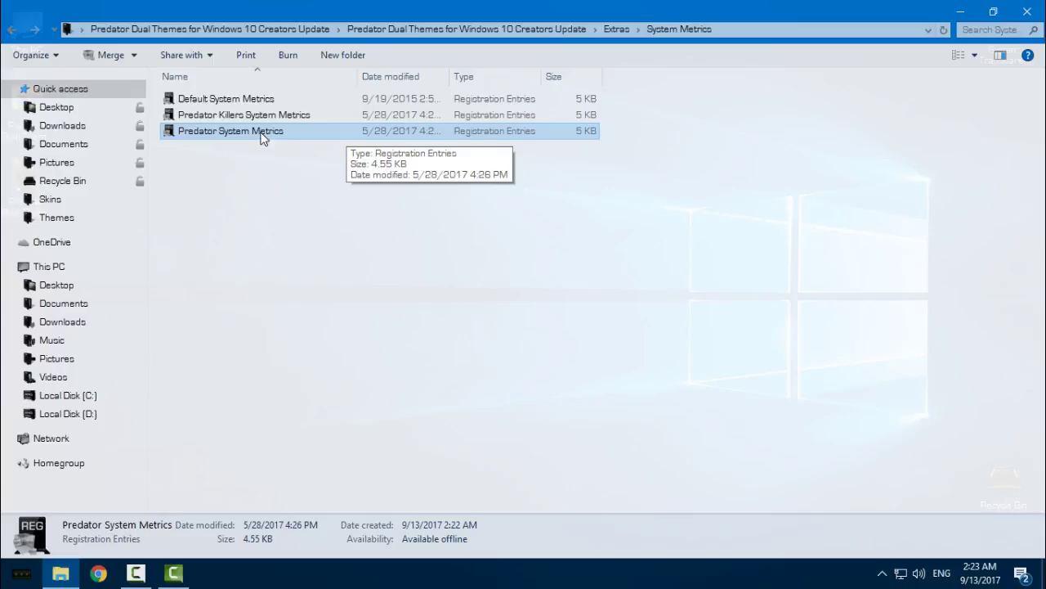
right_click(235, 138)
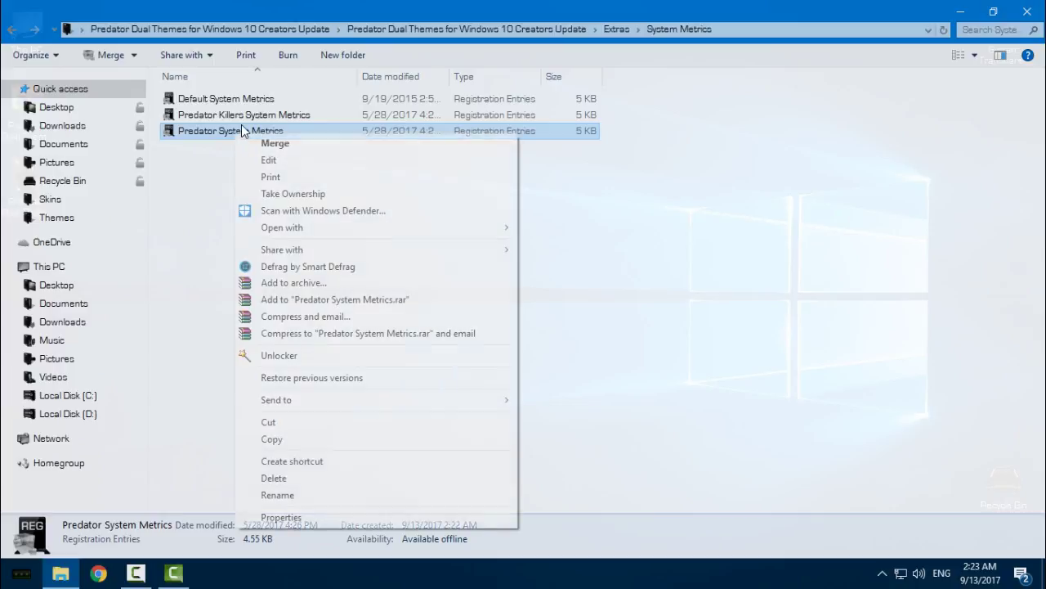
click(280, 145)
click(623, 314)
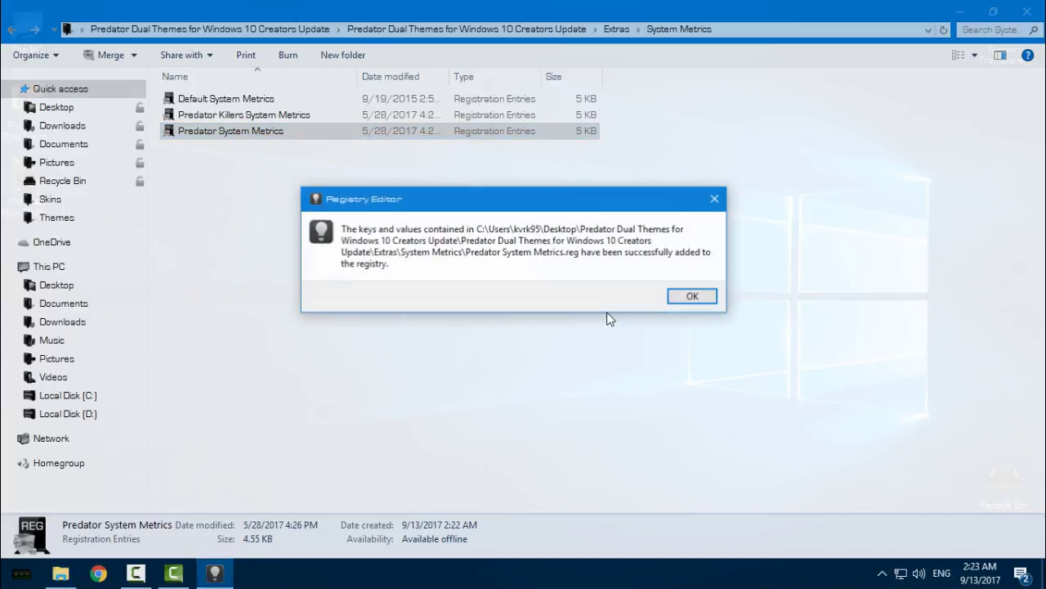
click(693, 296)
click(12, 31)
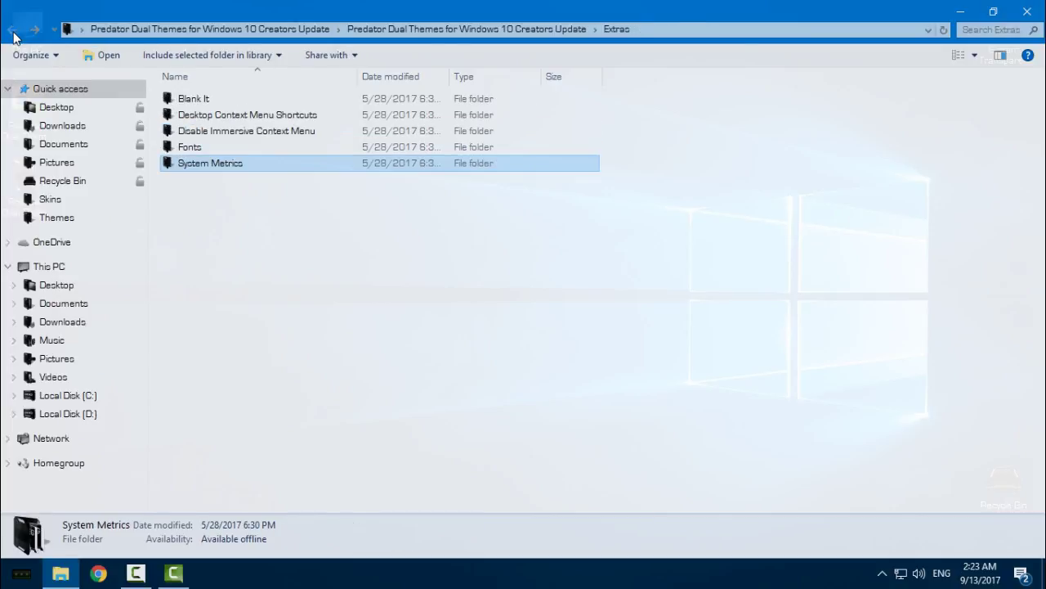
Step: Copy all four items from the theme pack's Themes folder
click(12, 31)
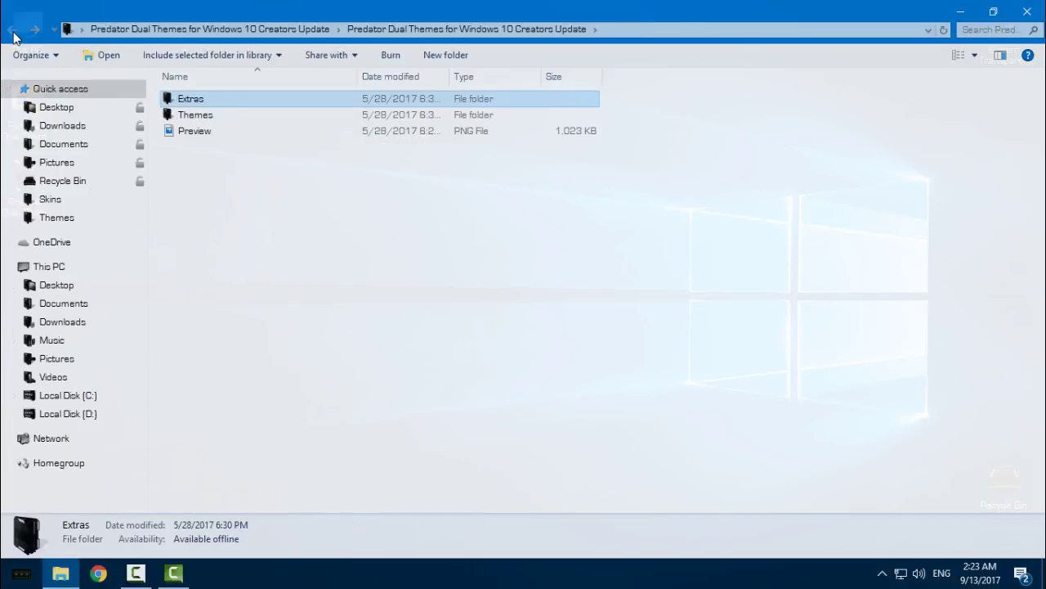
double_click(193, 115)
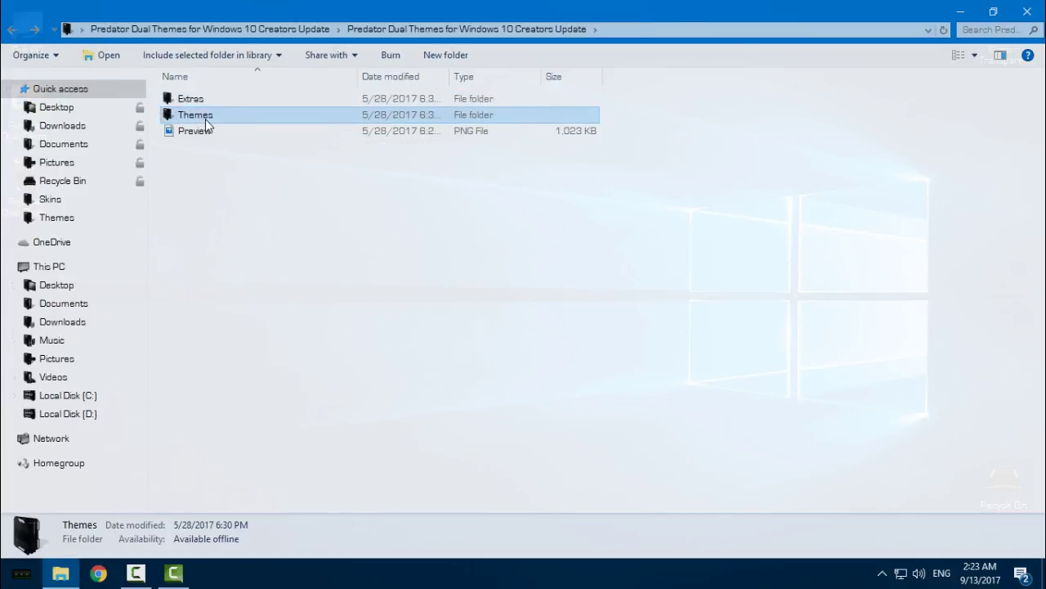
key(ctrl+a)
right_click(191, 96)
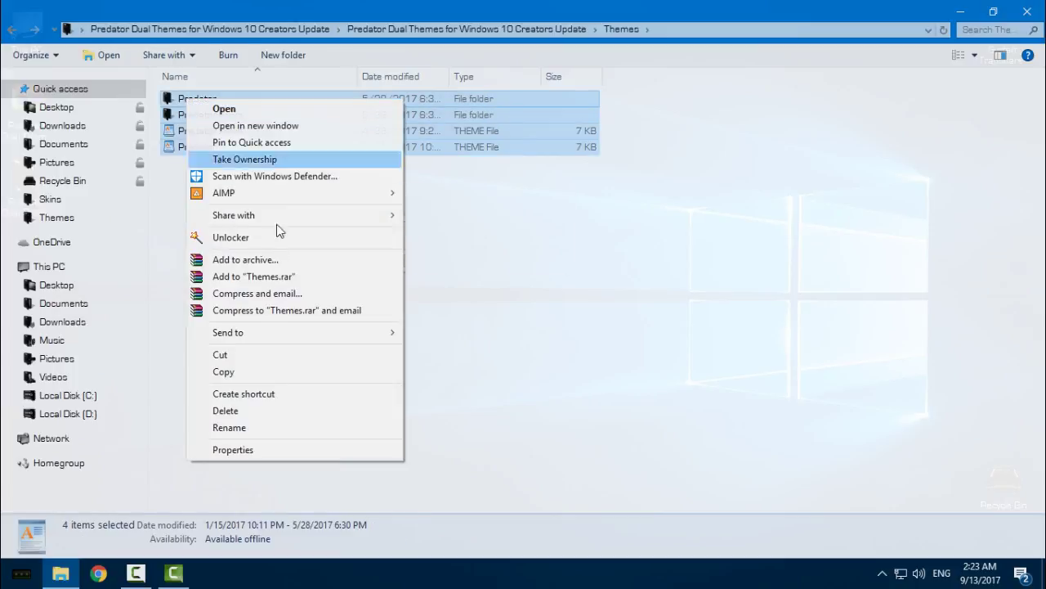
click(245, 369)
Step: Paste the copied theme items into C:\Windows\Resources\Themes
click(63, 268)
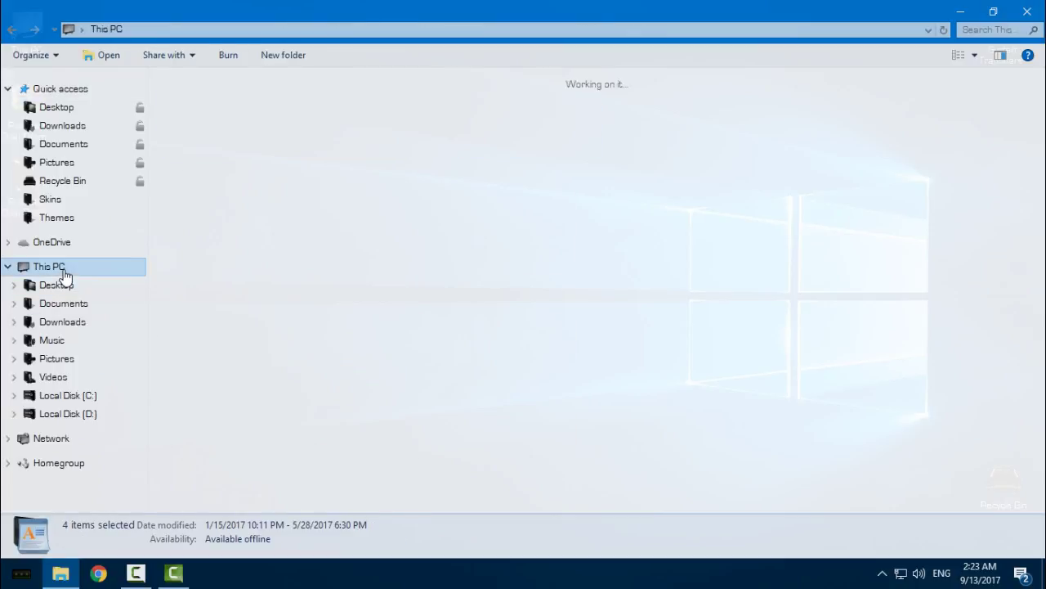
click(233, 229)
double_click(233, 230)
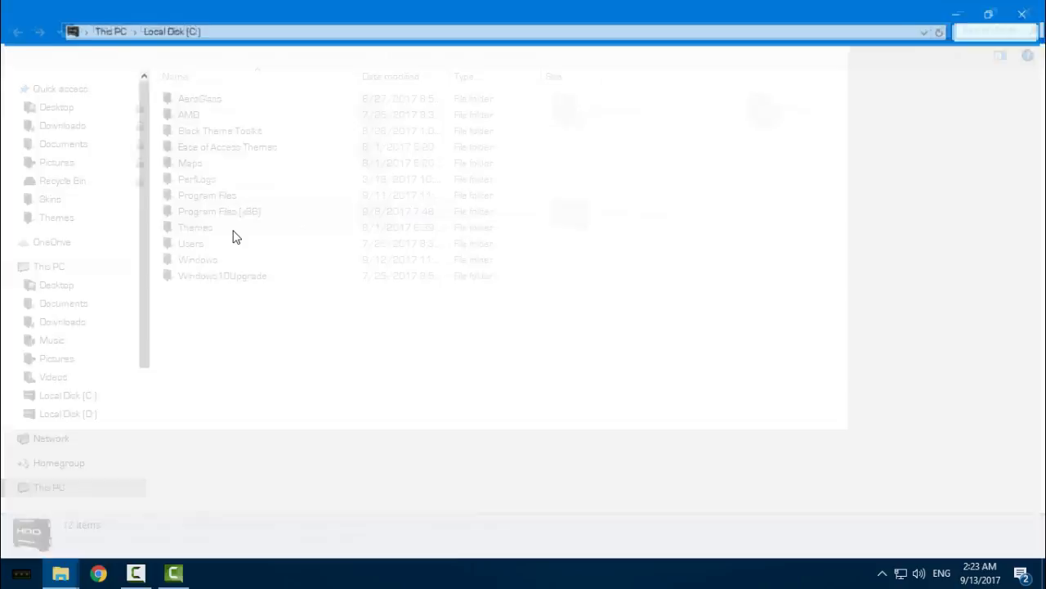
double_click(216, 258)
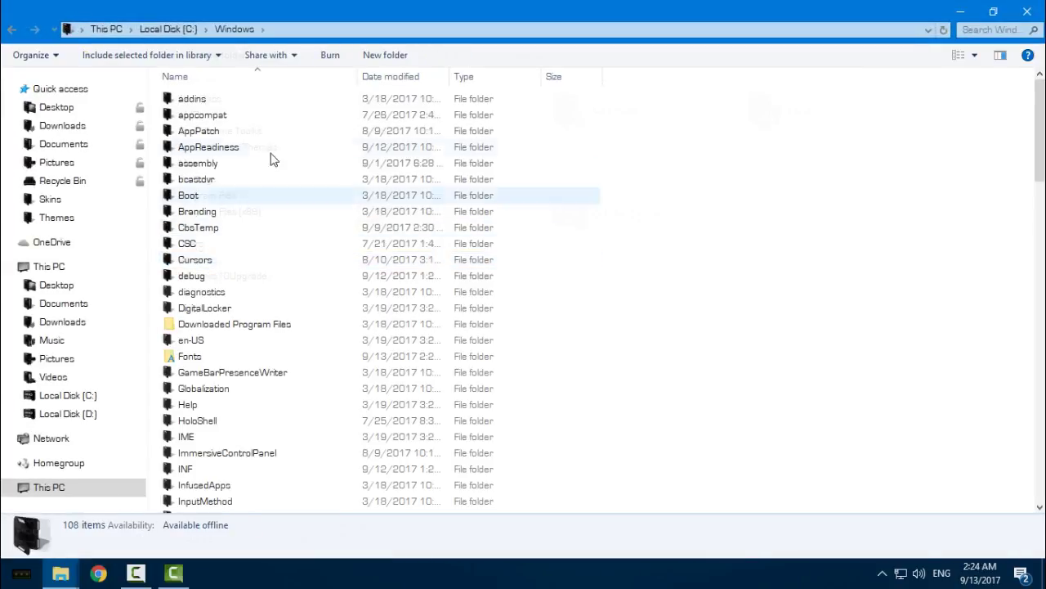
key(r)
key(Down)
double_click(235, 144)
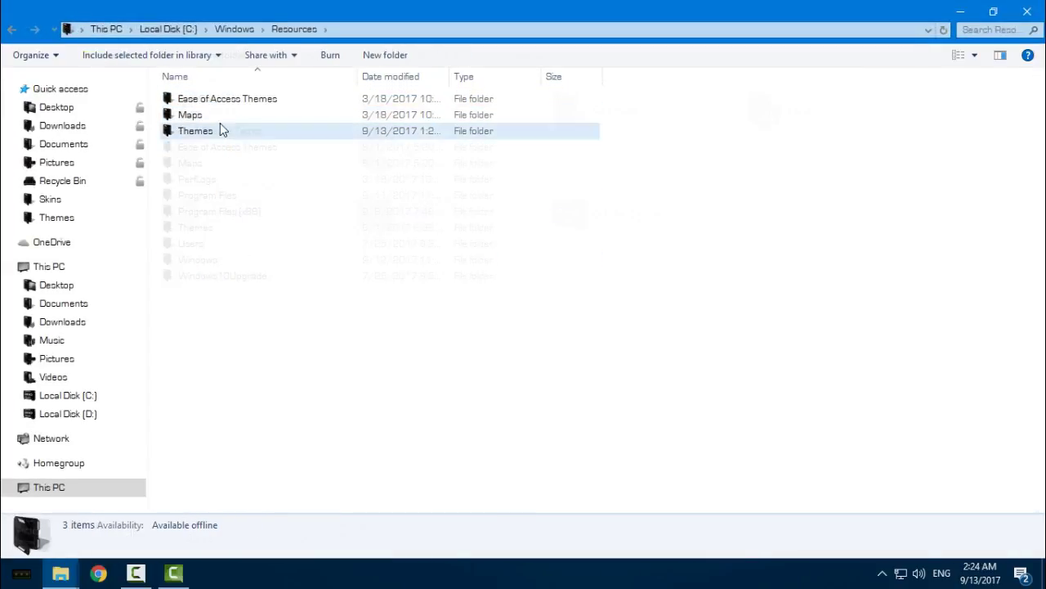
double_click(220, 127)
right_click(820, 201)
click(845, 322)
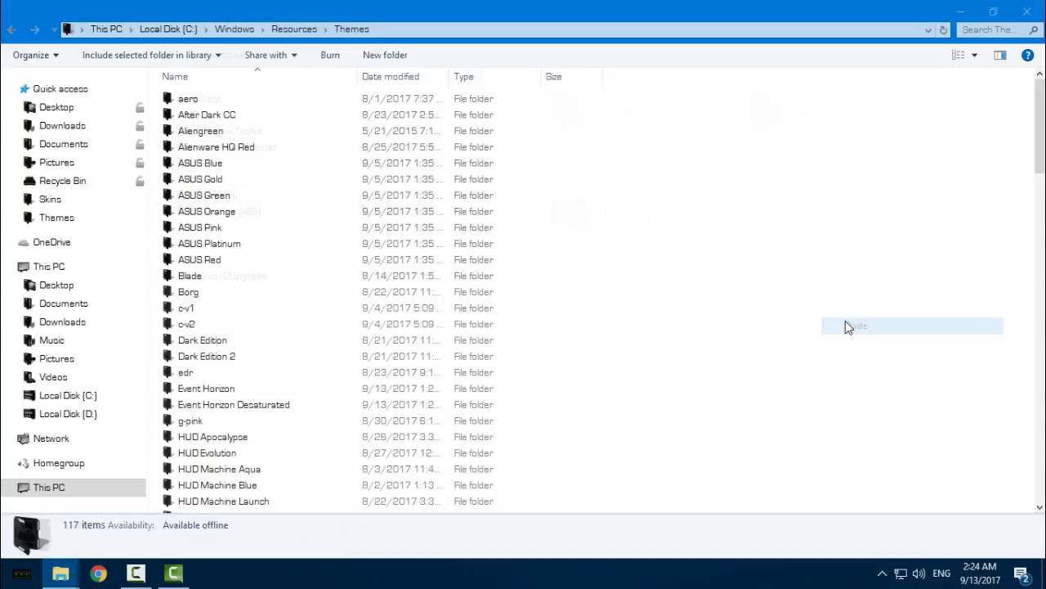
key(BackSpace)
key(BackSpace)
key(BackSpace)
key(BackSpace)
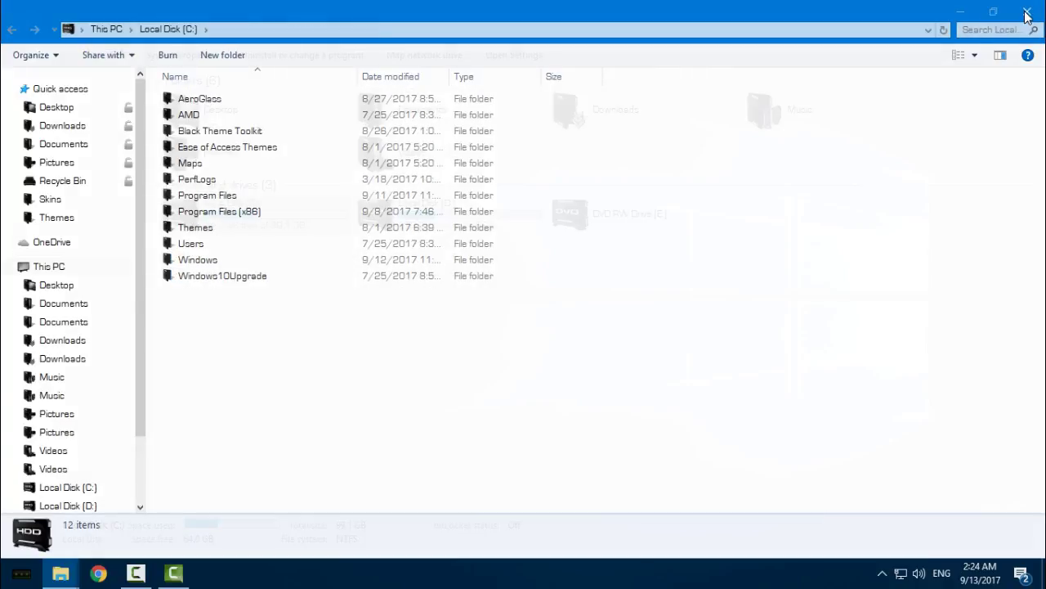
Step: Close File Explorer and open Personalization settings from the desktop menu
click(1014, 19)
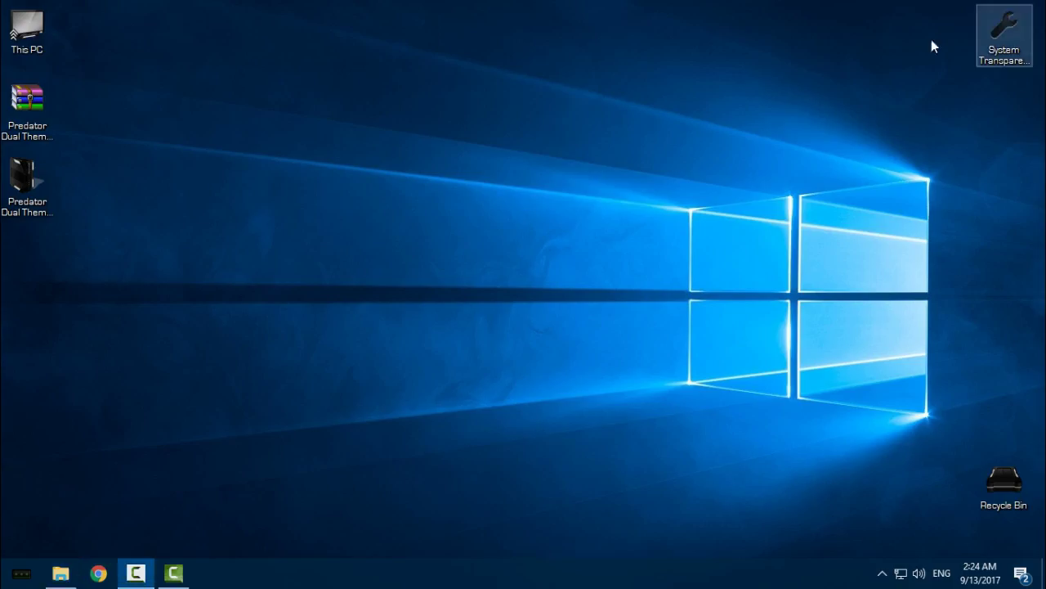
right_click(366, 200)
mouse_move(425, 341)
click(435, 464)
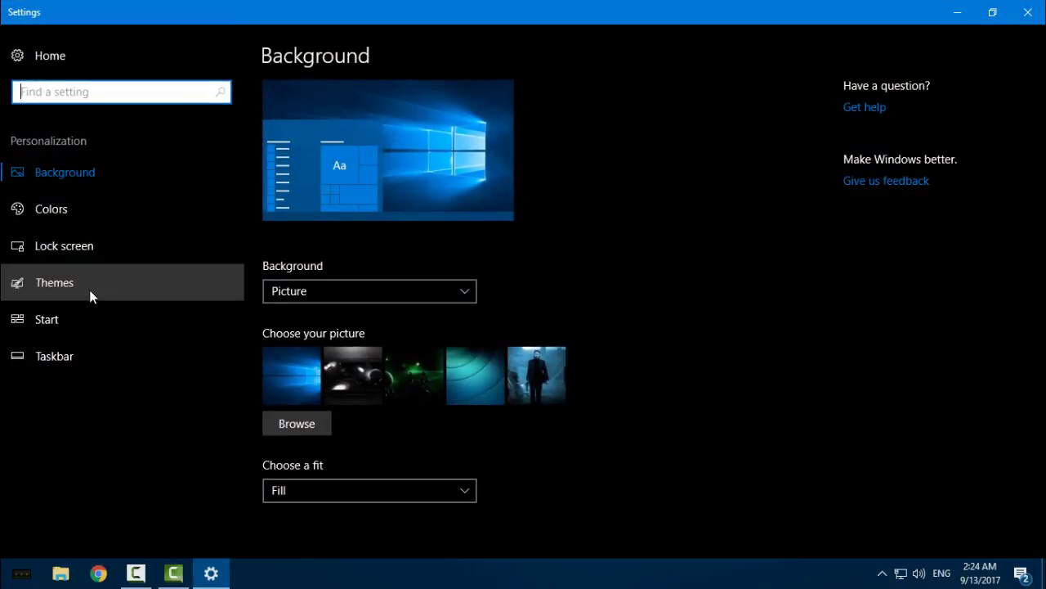
Step: Go to the Themes page and scroll to the Predator and Predator Killers themes
click(90, 291)
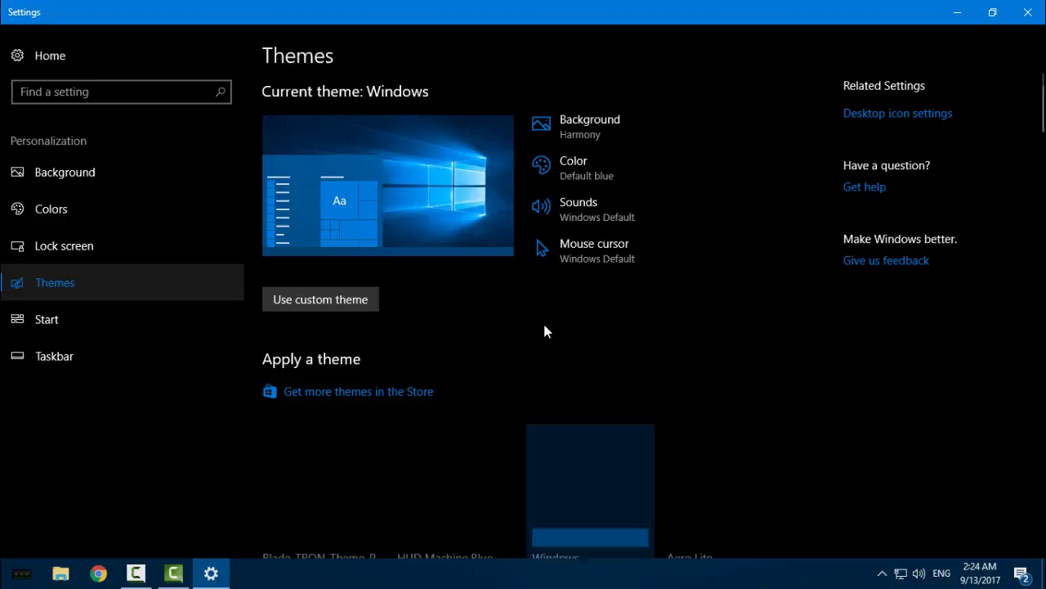
scroll(846, 327, down, 5)
scroll(846, 327, down, 15)
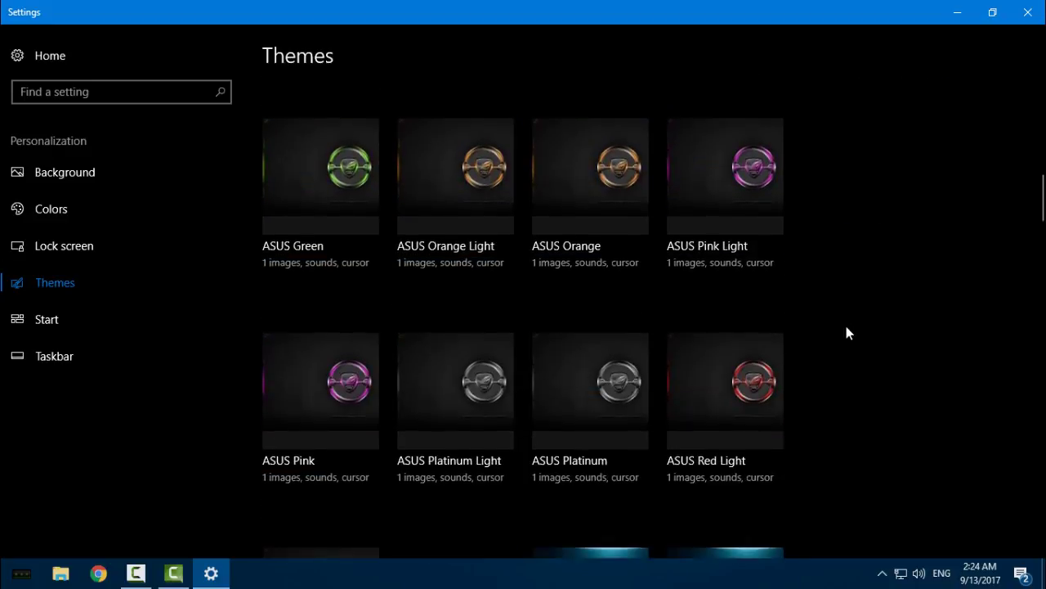
scroll(846, 332, down, 10)
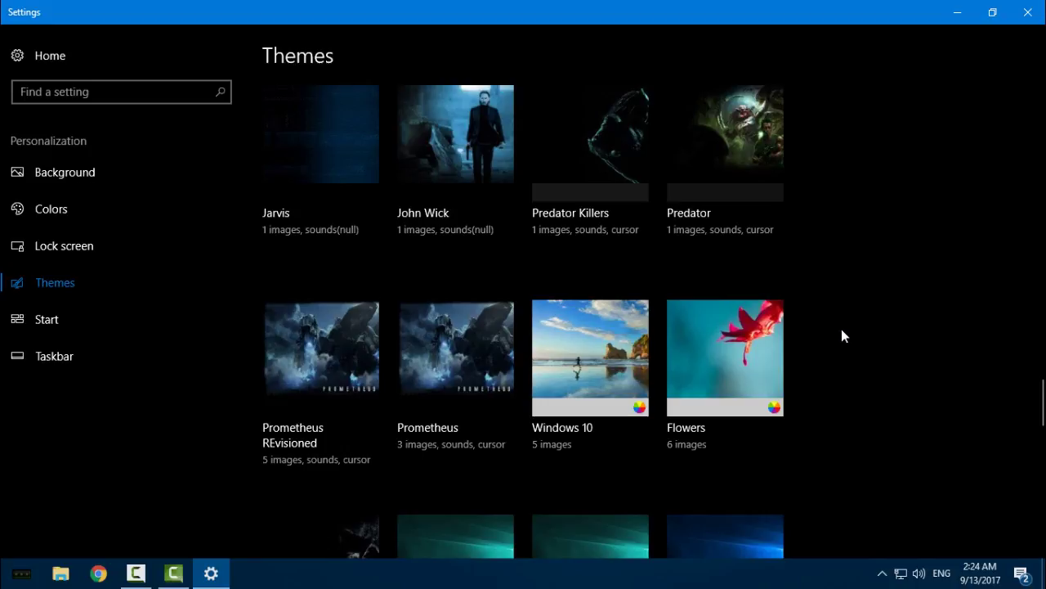
scroll(856, 303, up, 2)
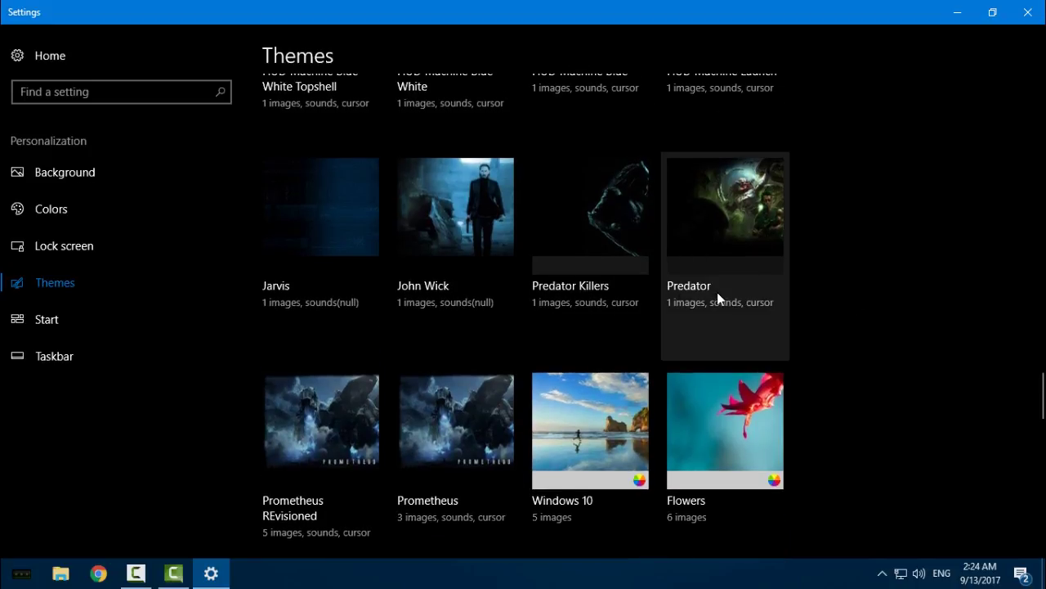
Step: Apply the Predator theme and refresh the desktop
click(744, 231)
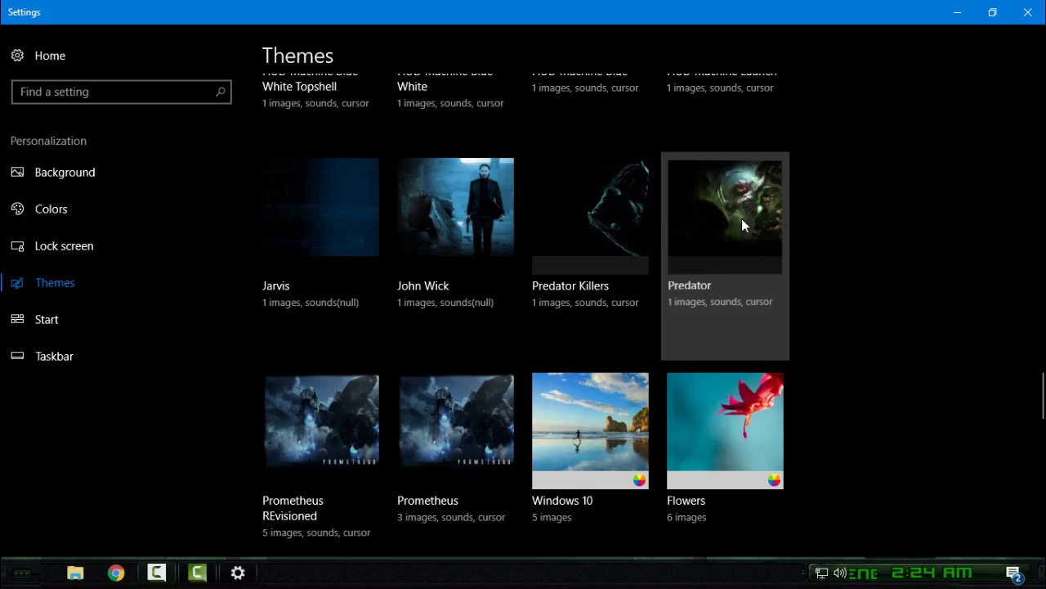
click(957, 17)
right_click(372, 155)
click(410, 211)
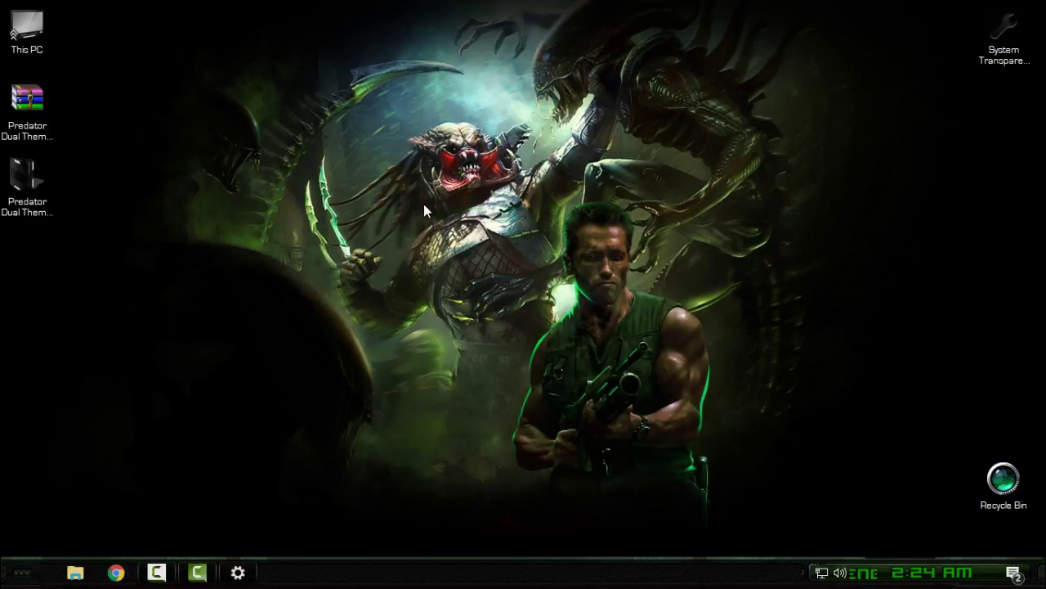
Step: Open the Start menu twice to check its new look
click(35, 566)
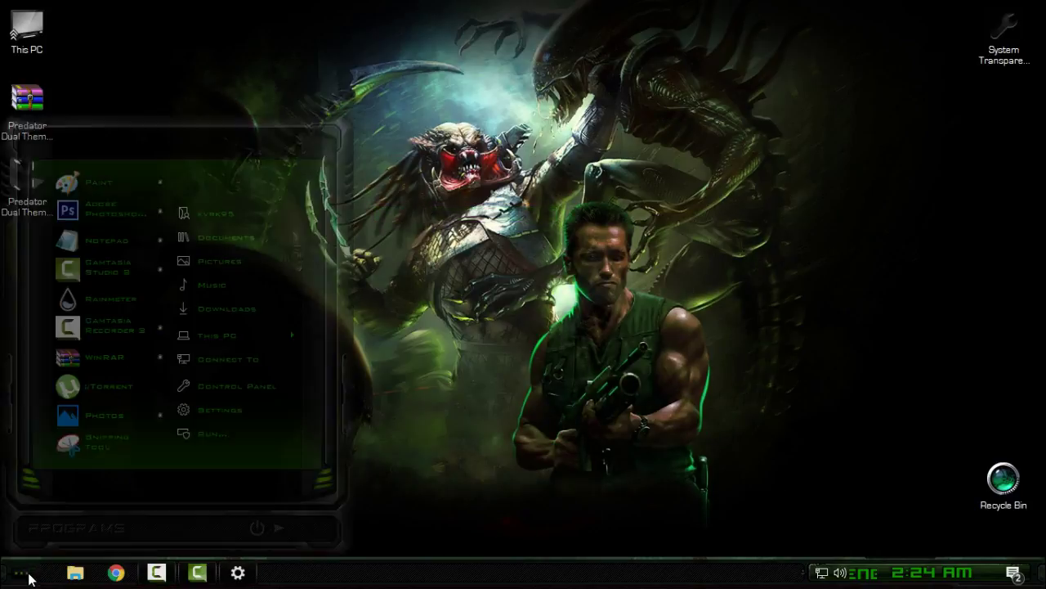
mouse_move(246, 335)
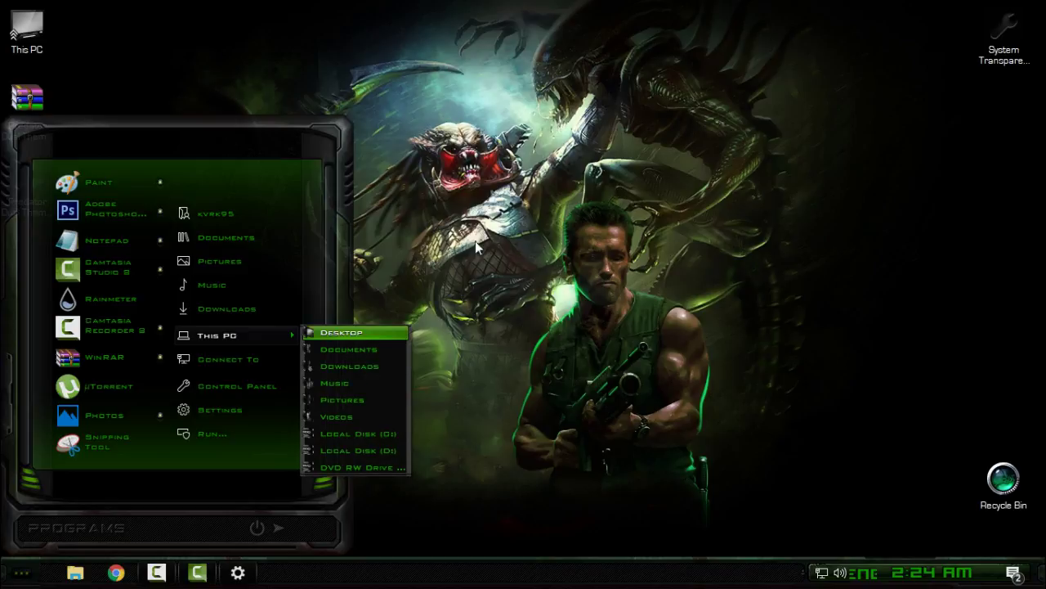
click(403, 141)
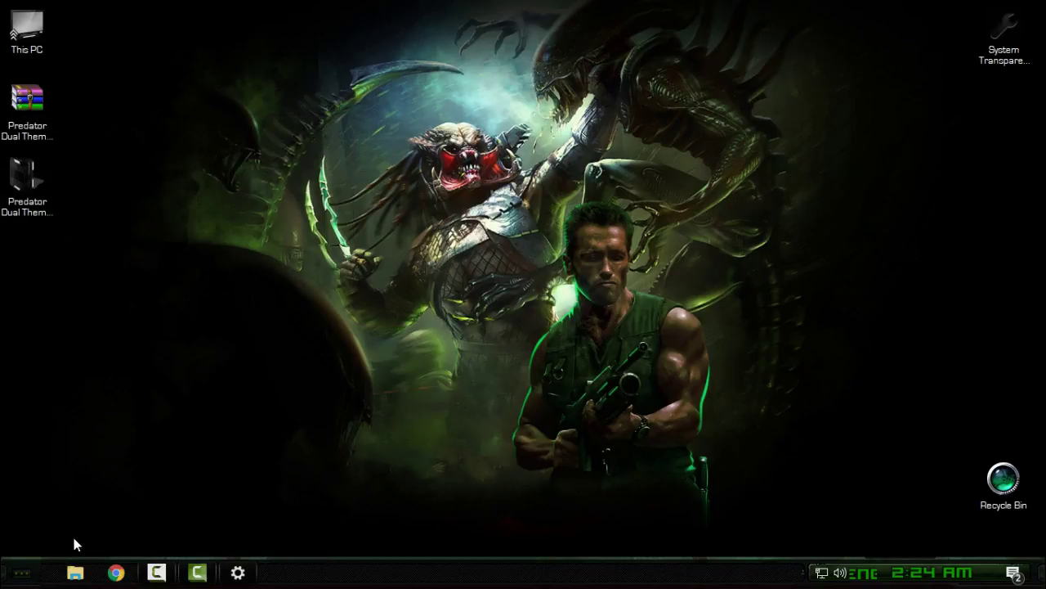
click(24, 578)
key(Escape)
Step: Open This PC to check its look, close it, and show the hidden tray icons
double_click(51, 27)
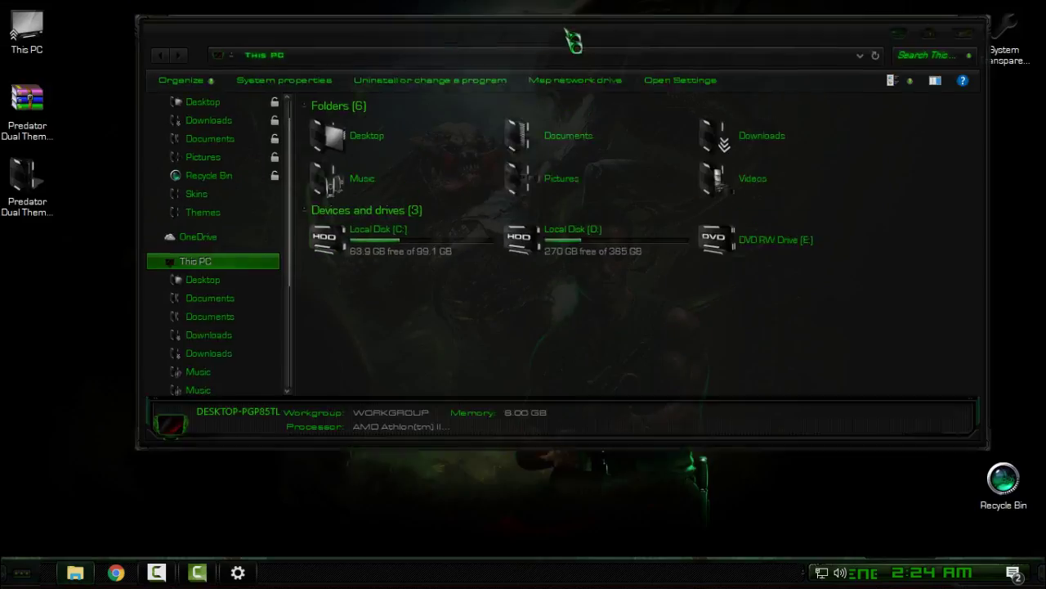
mouse_move(540, 78)
mouse_down()
mouse_move(525, 86)
mouse_move(552, 92)
mouse_up()
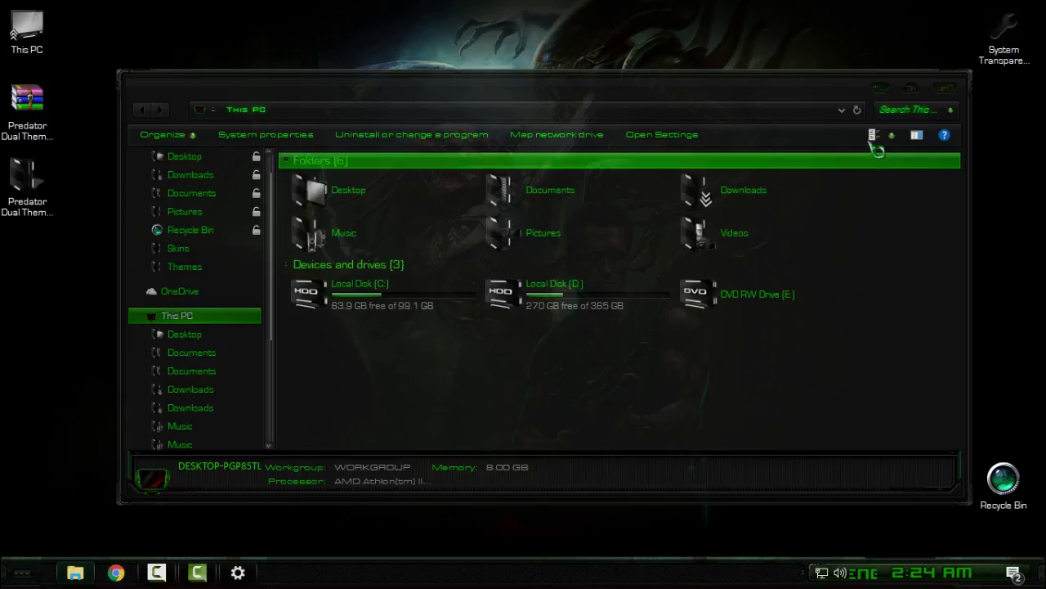
click(963, 91)
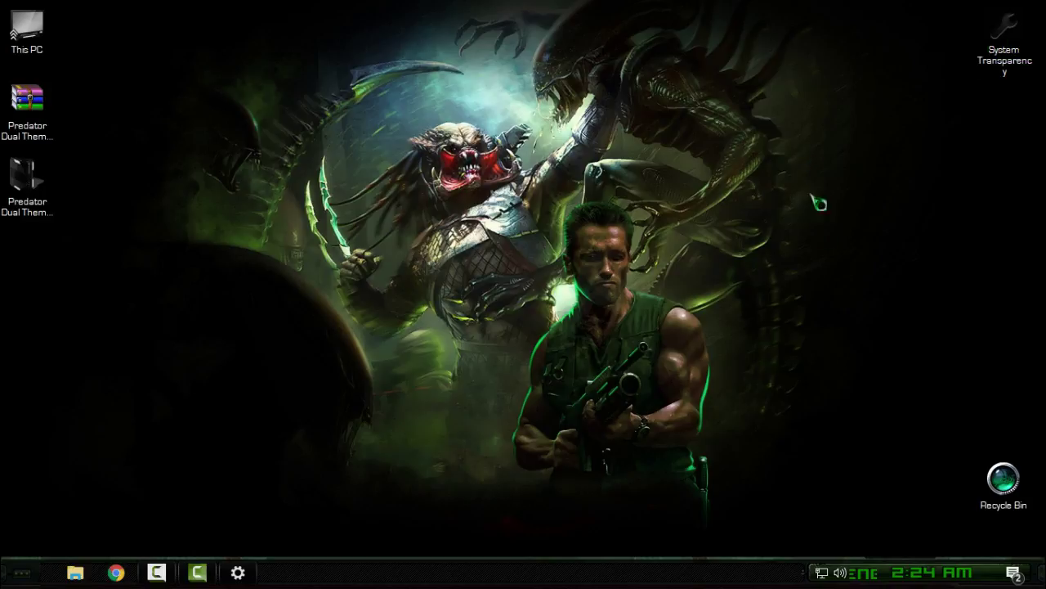
click(807, 573)
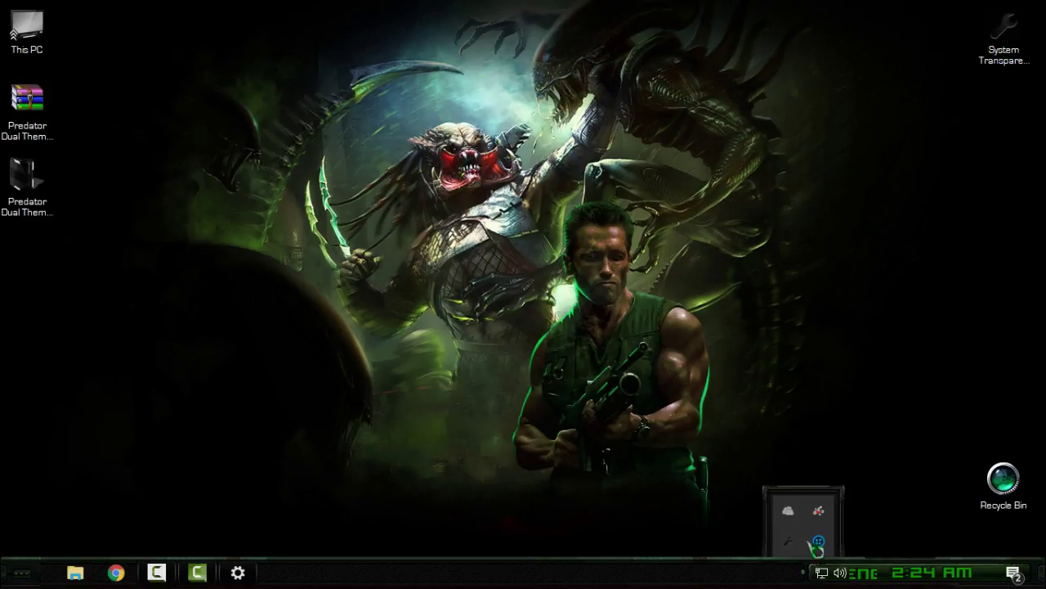
Step: Set System Transparency to 230 for popup menus, taskbar and Start menu, and apply
right_click(803, 548)
click(824, 497)
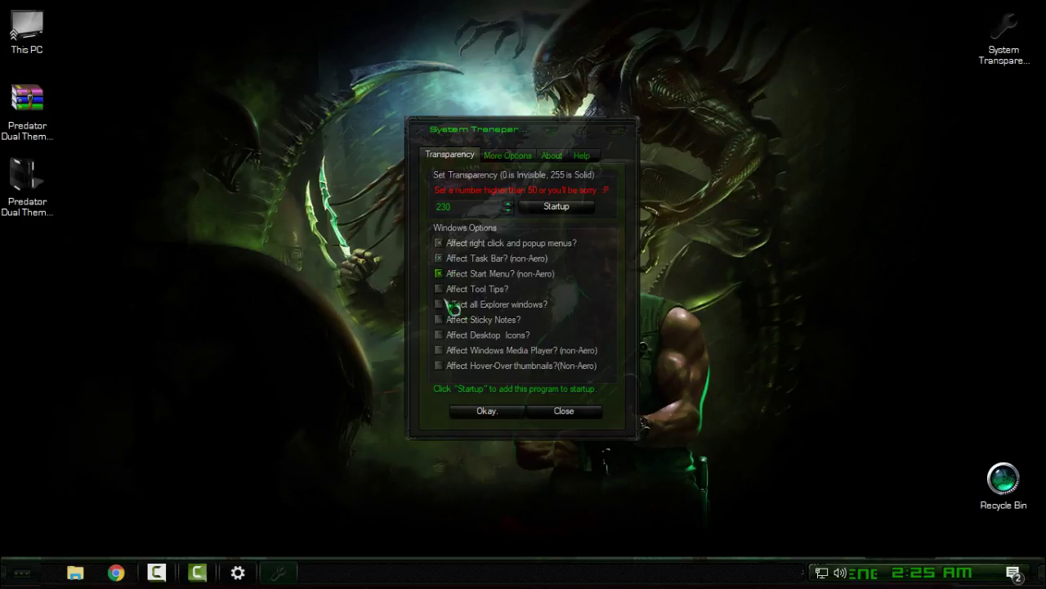
click(487, 410)
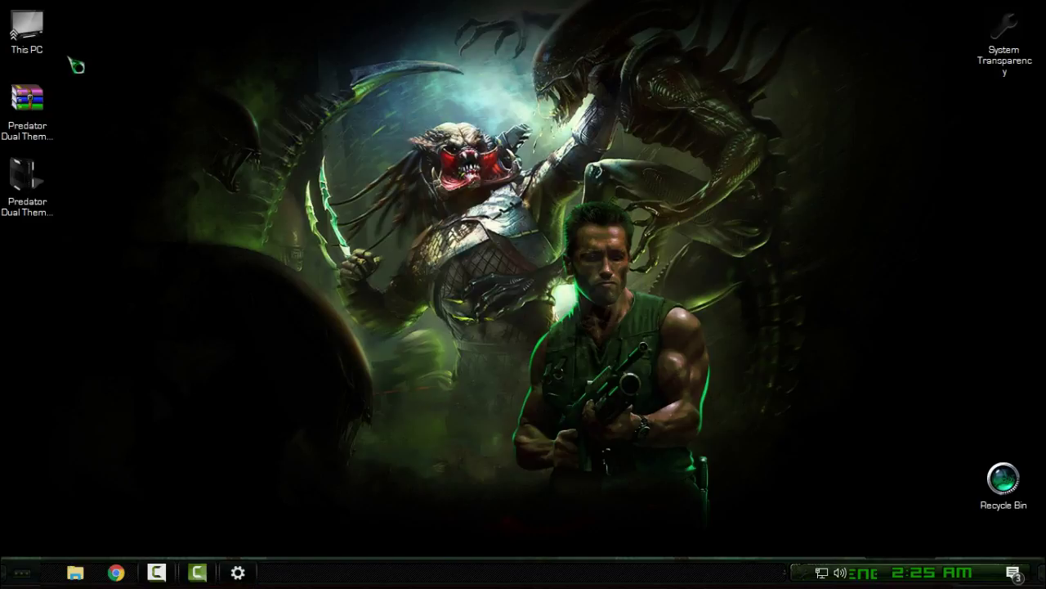
Step: Open This PC to check the transparency and dismiss the System Transparency notification
double_click(27, 28)
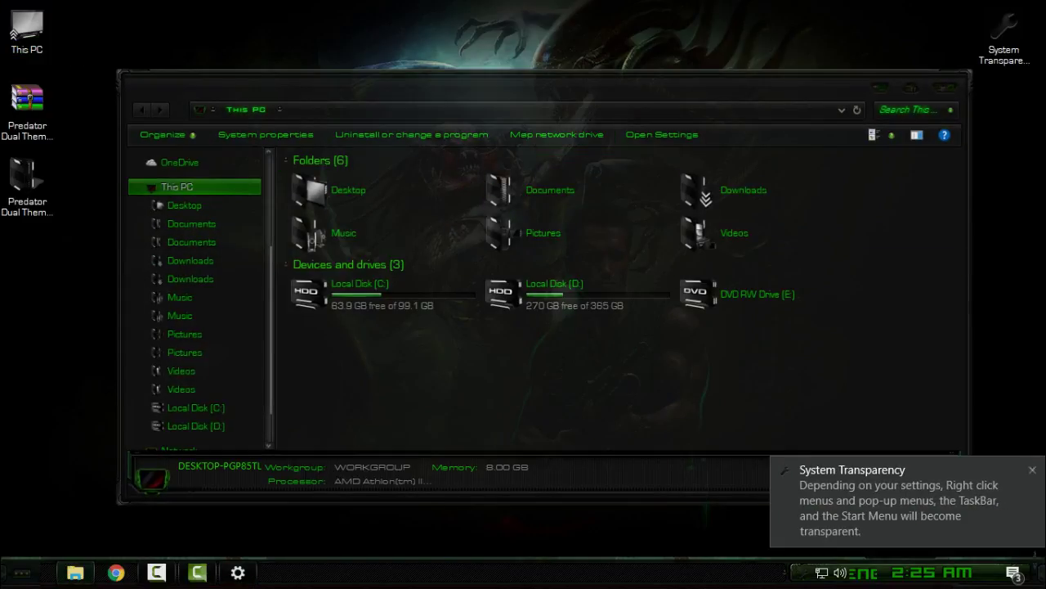
click(1033, 471)
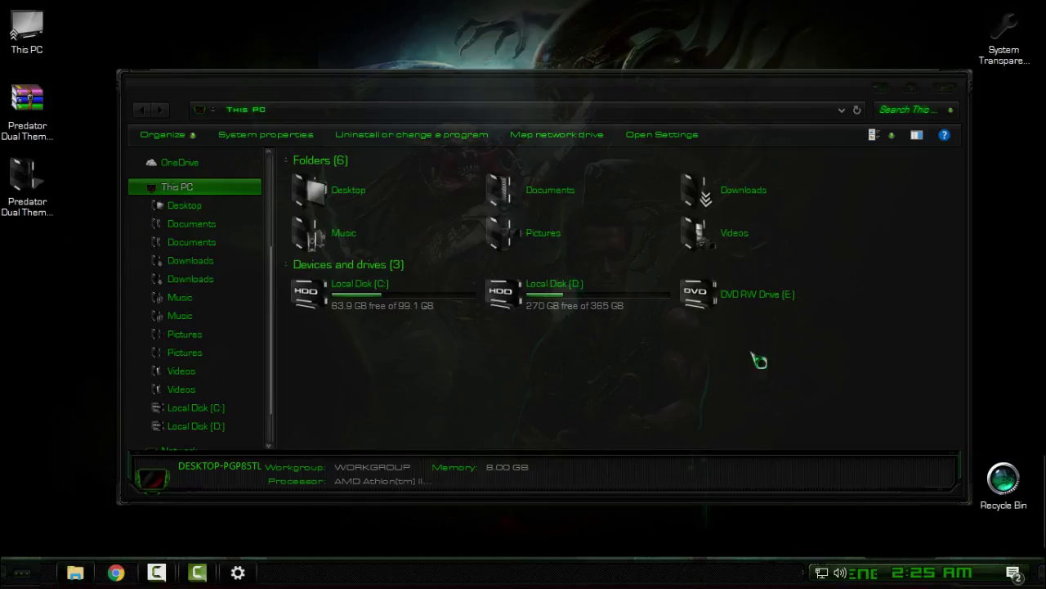
drag(820, 381, 605, 347)
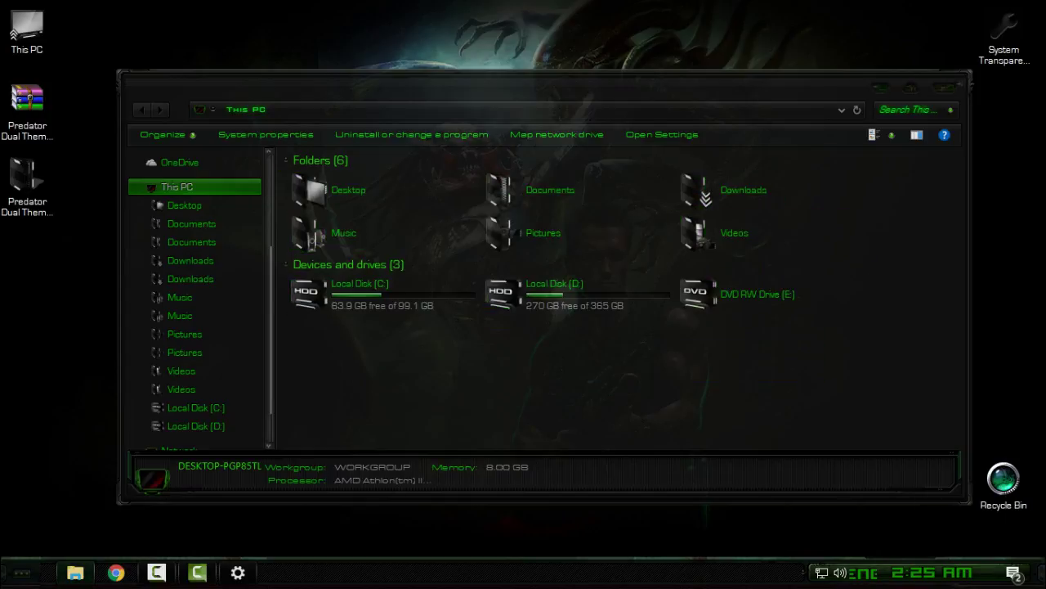
Step: Close This PC, review the stretched Predator wallpaper in Desktop Background unchanged, and refresh the desktop
click(946, 86)
right_click(448, 186)
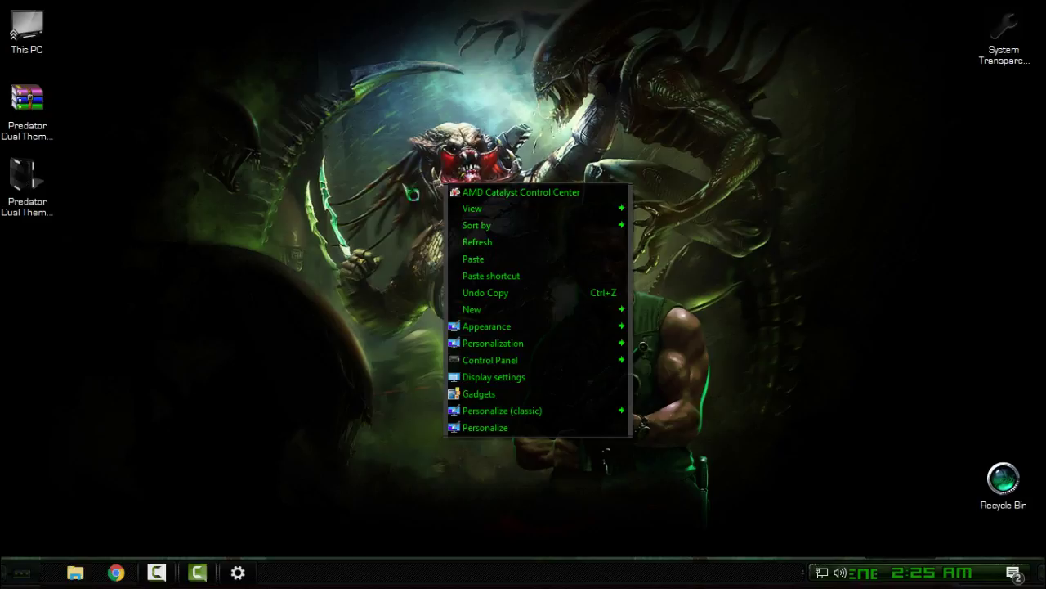
mouse_move(528, 331)
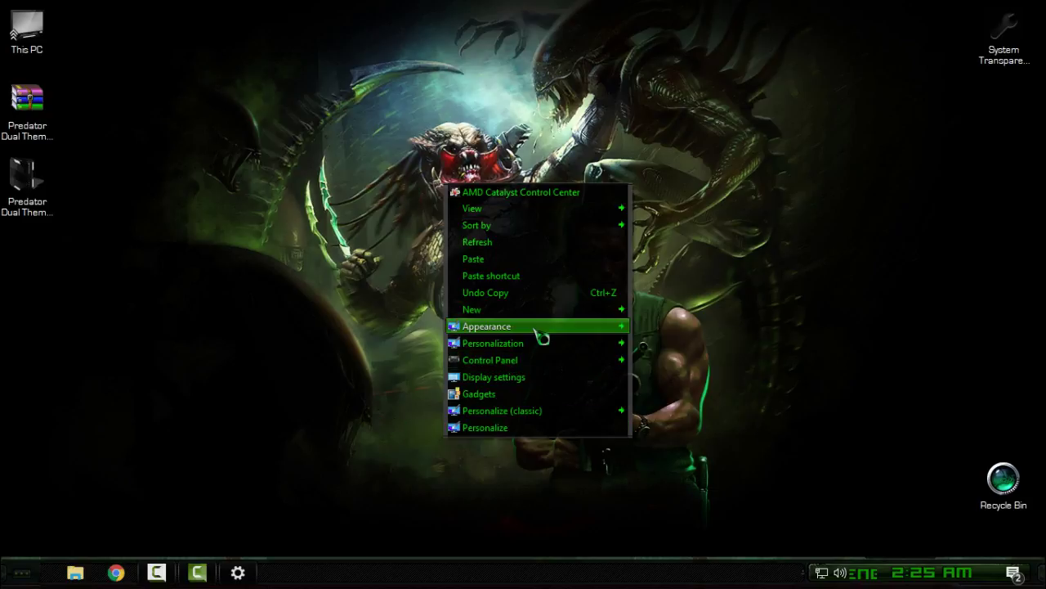
click(705, 327)
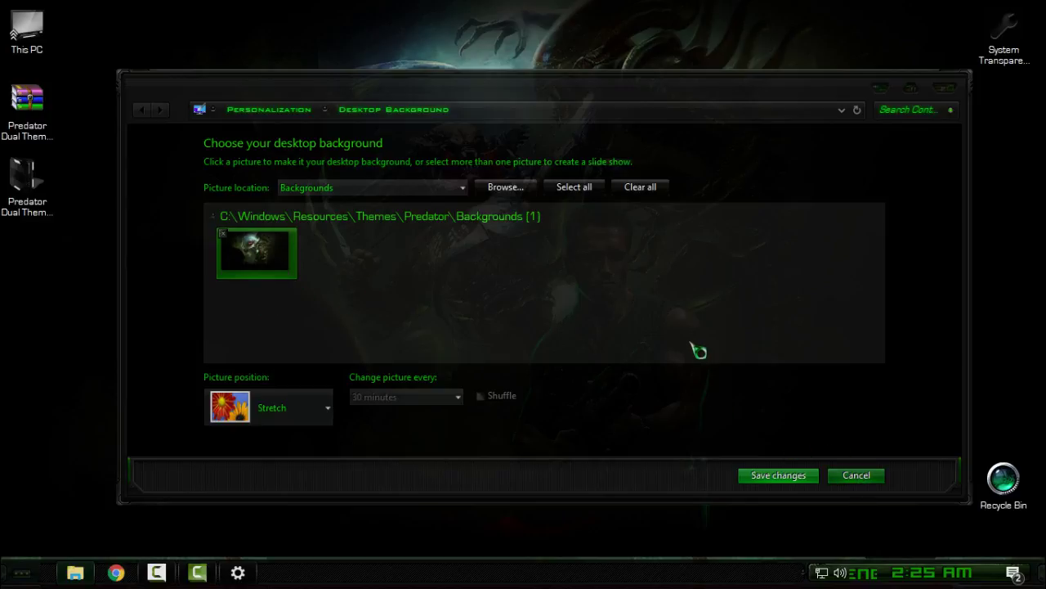
click(860, 476)
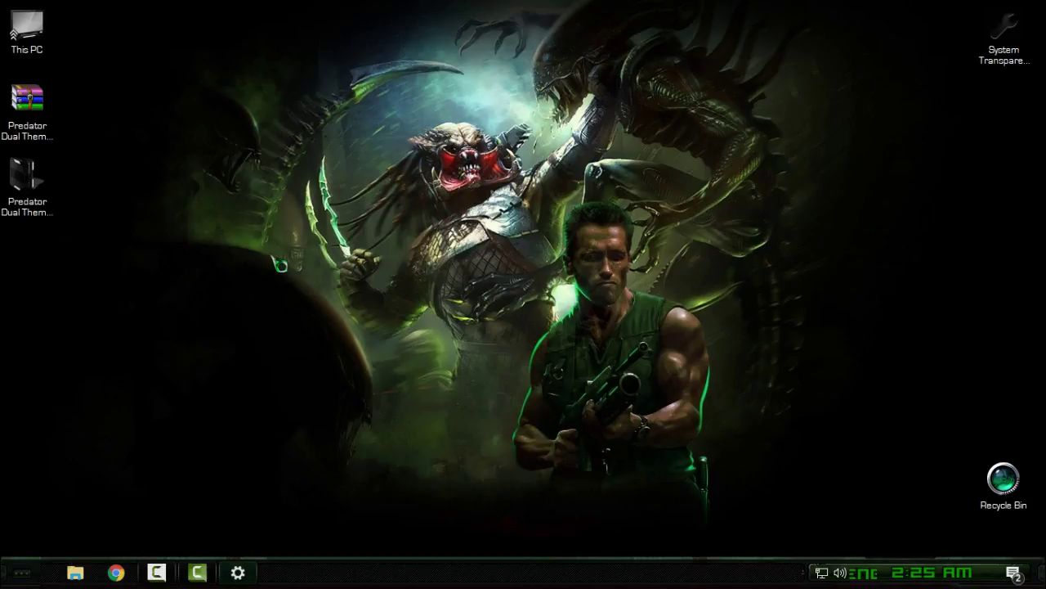
right_click(224, 175)
click(266, 233)
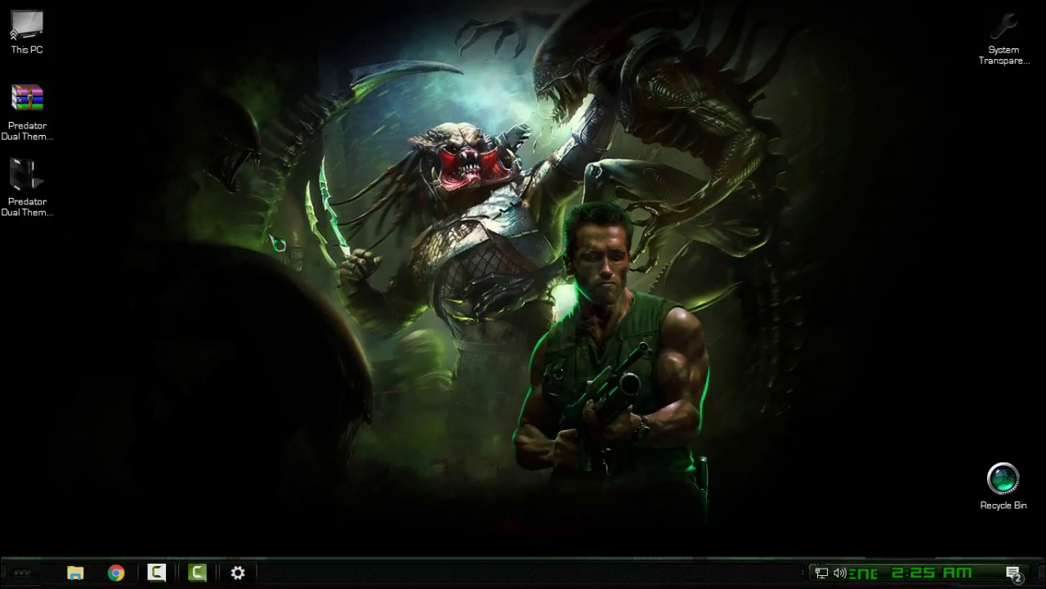
Step: Apply the Predator Killers theme from the Themes list in Settings
right_click(286, 197)
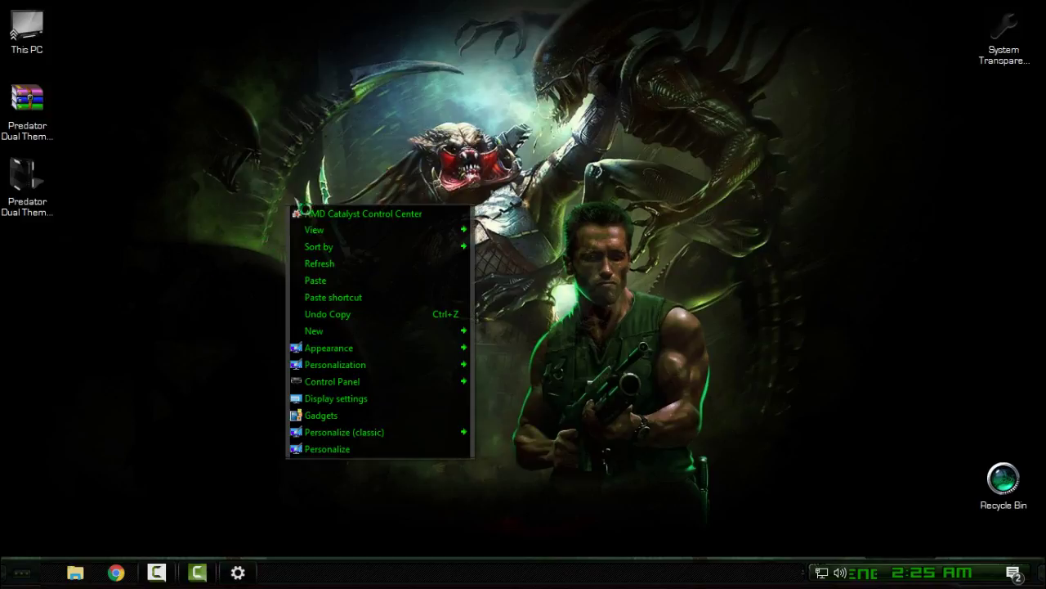
click(279, 216)
click(238, 570)
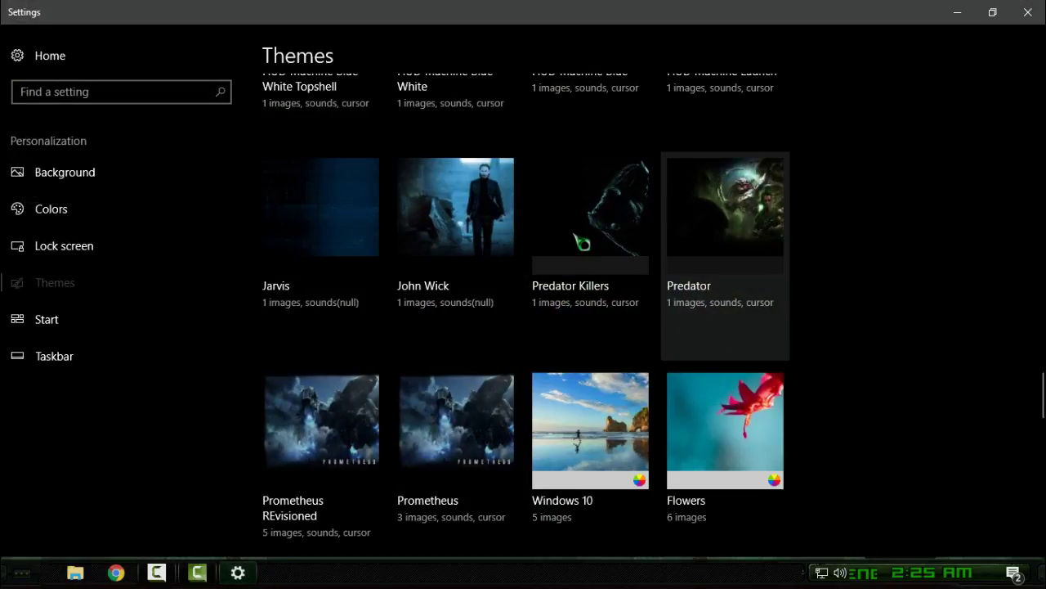
scroll(771, 325, down, 15)
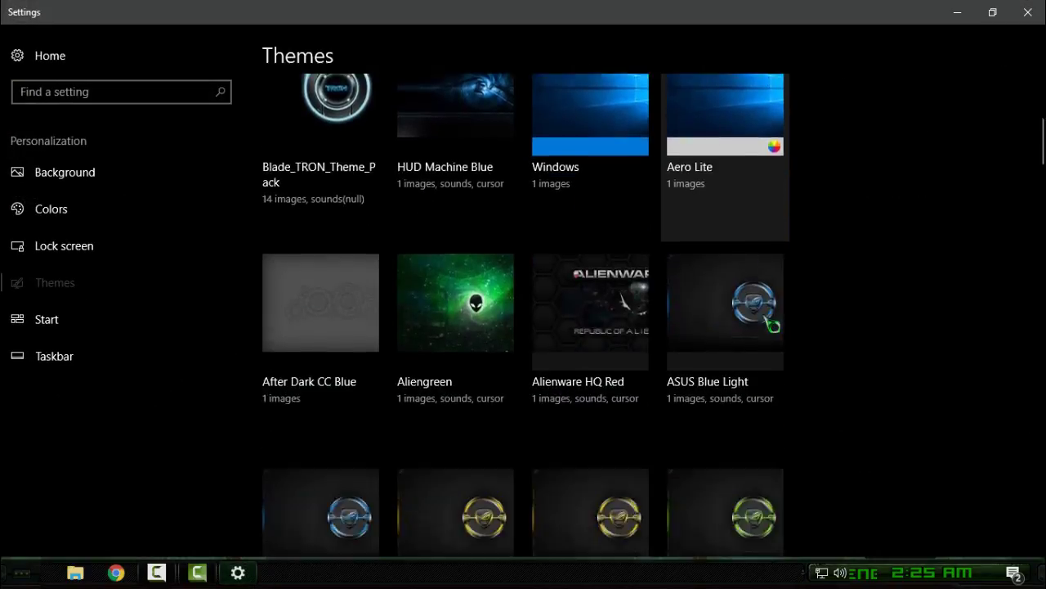
scroll(771, 325, down, 15)
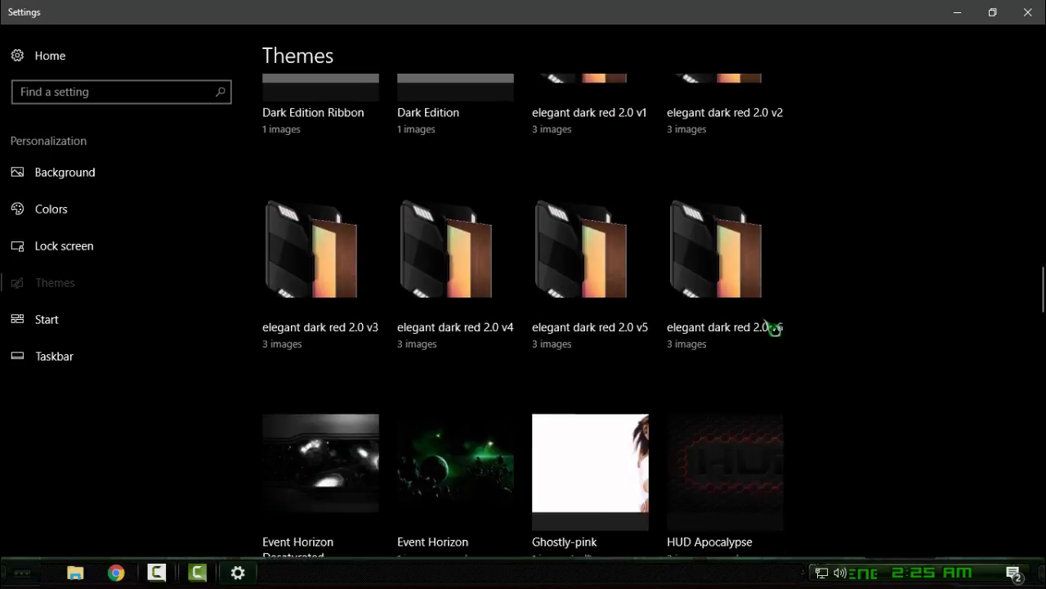
scroll(771, 339, down, 3)
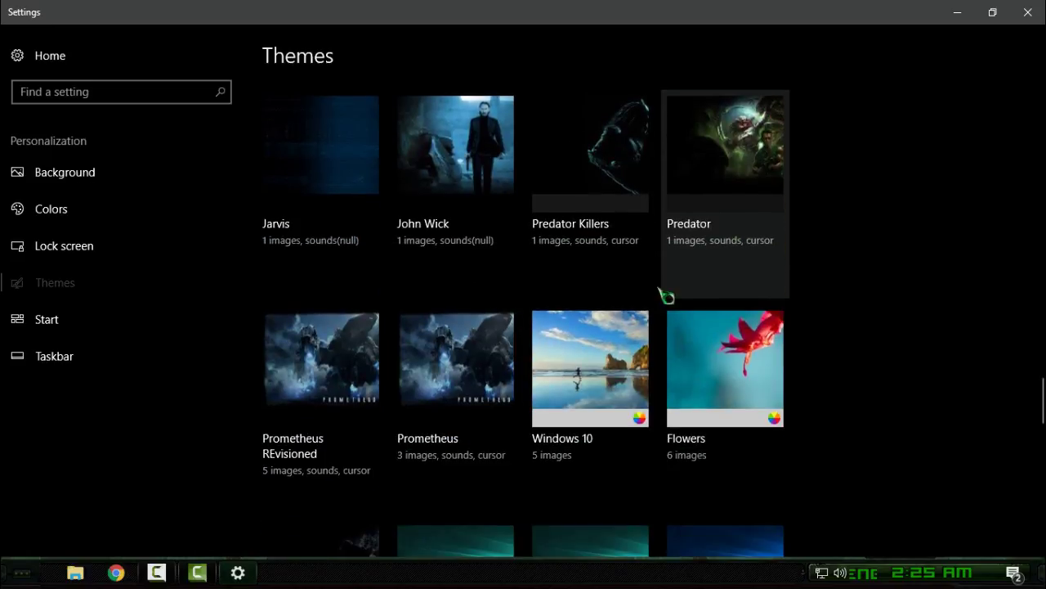
click(573, 170)
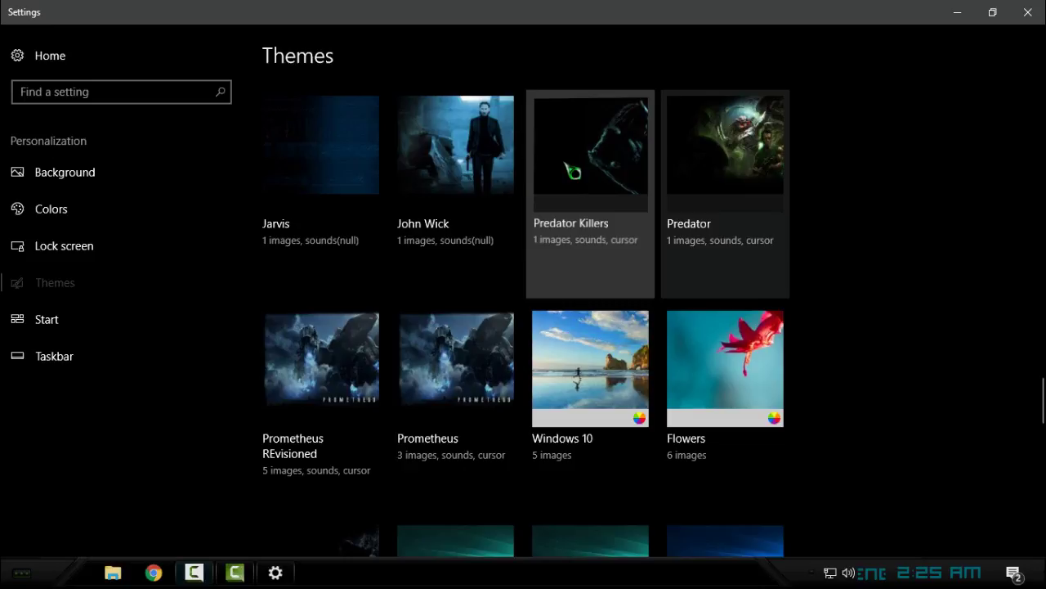
Step: Close Settings and refresh the desktop showing the dark teal Predator wallpaper
click(1028, 12)
right_click(369, 197)
click(401, 260)
click(25, 572)
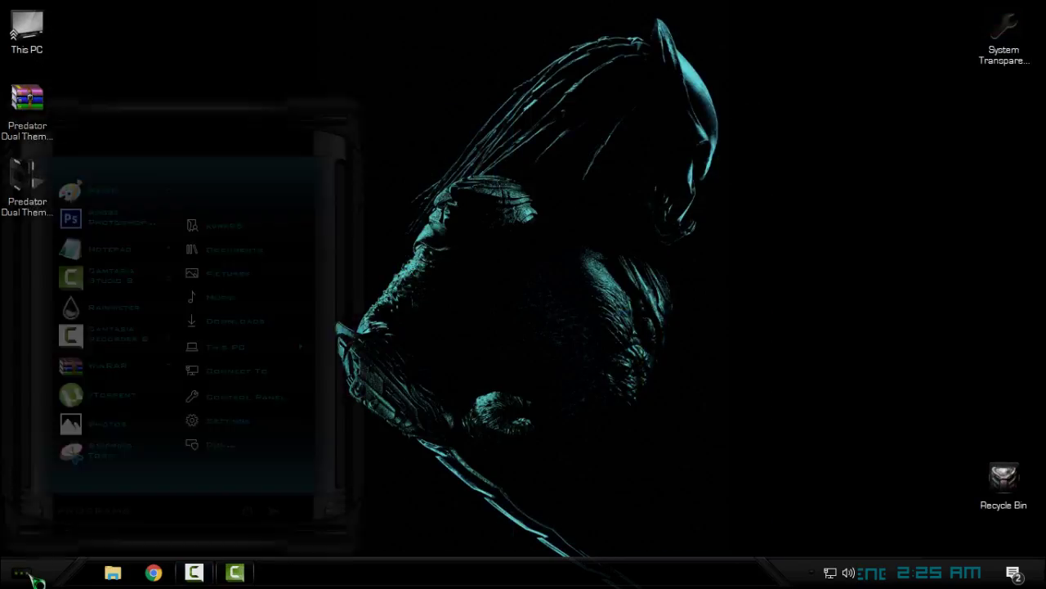
Step: Preview the themed This PC window, then close it
double_click(13, 34)
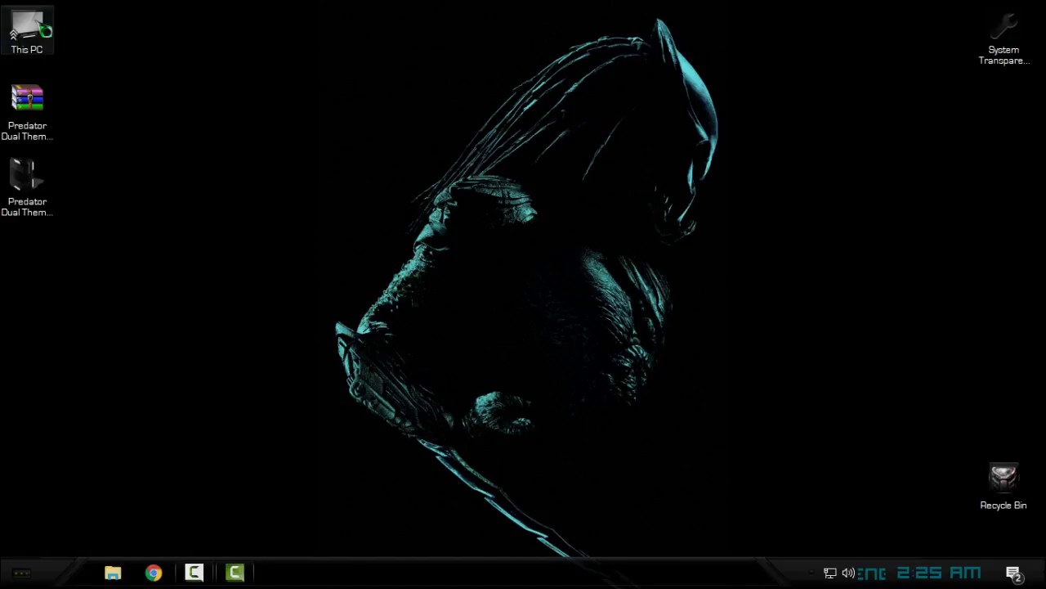
drag(409, 56, 405, 57)
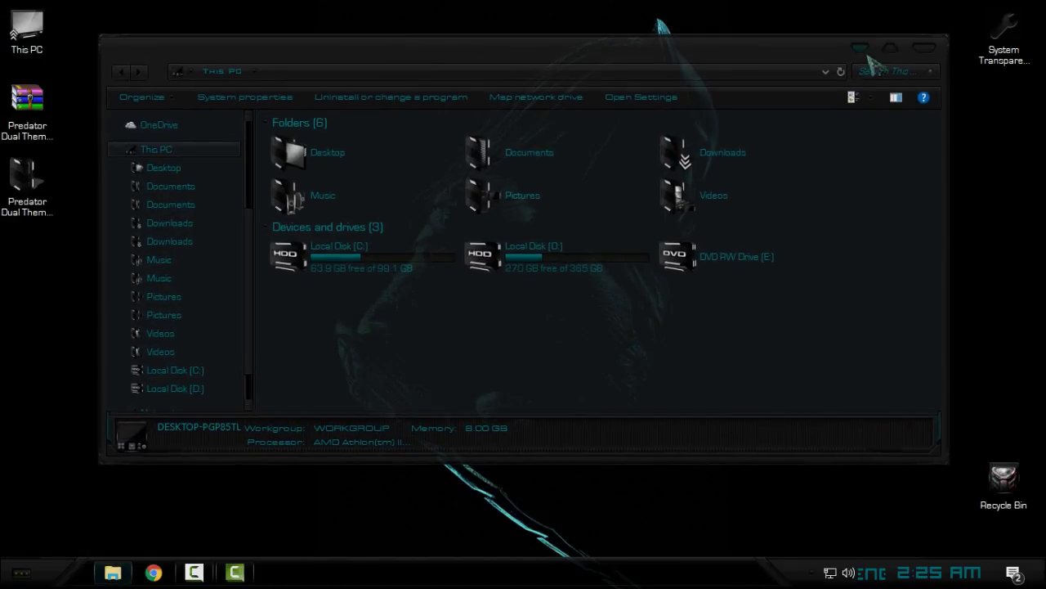
click(925, 49)
drag(754, 85, 818, 101)
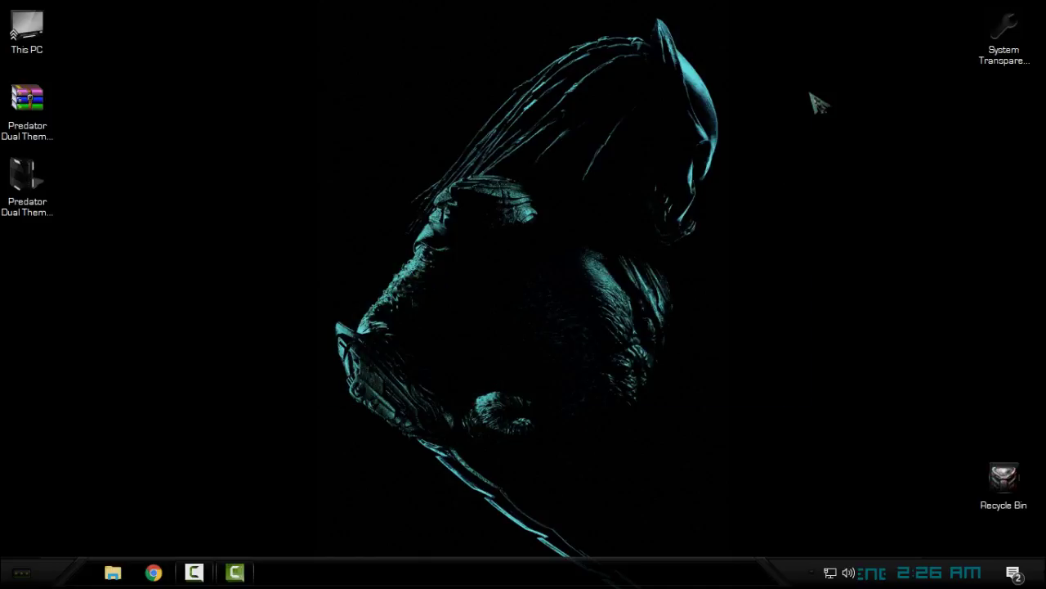
Step: Open the Desktop Background settings from the desktop menu and cancel them
right_click(546, 229)
mouse_move(572, 377)
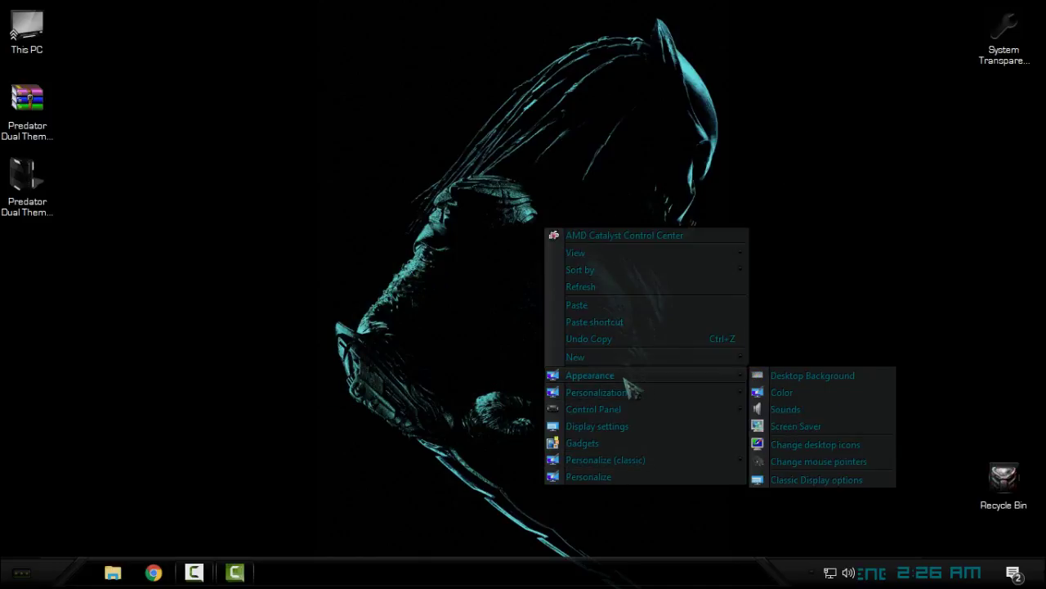
click(814, 377)
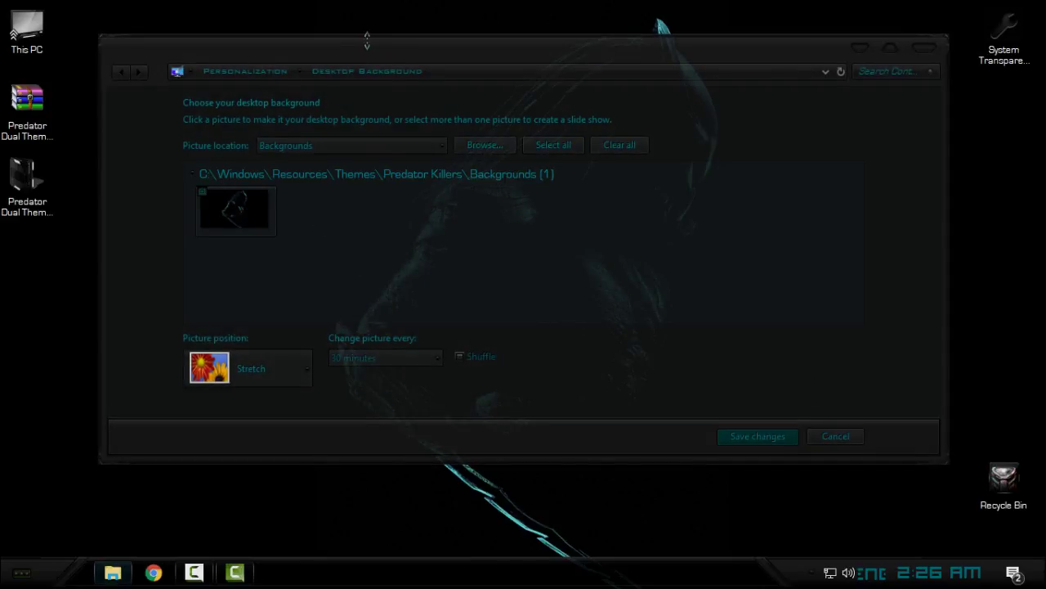
mouse_move(378, 55)
mouse_down()
mouse_move(442, 87)
mouse_move(406, 82)
mouse_move(399, 59)
mouse_up()
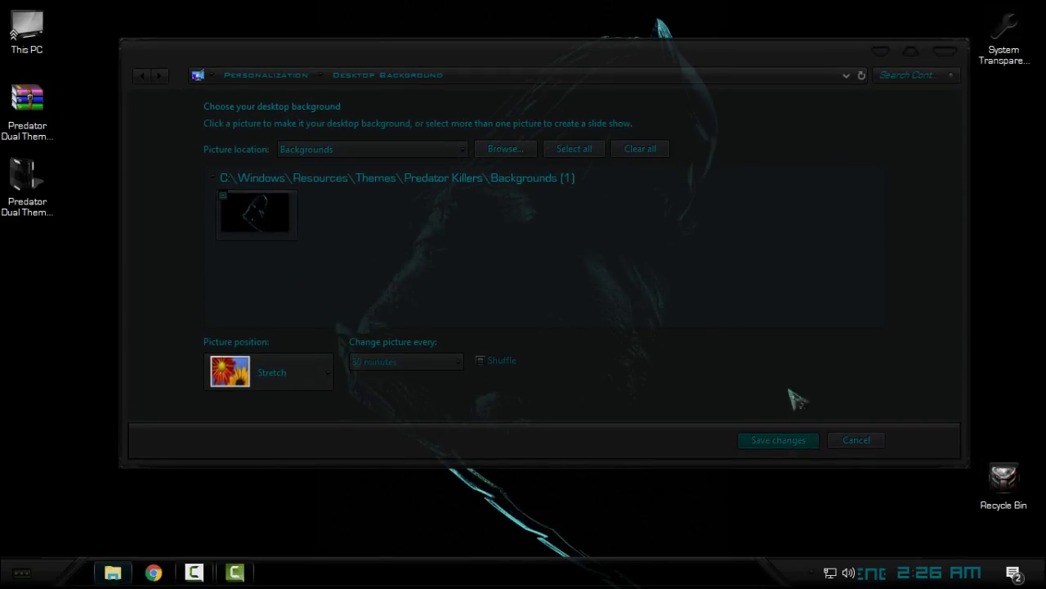
click(856, 439)
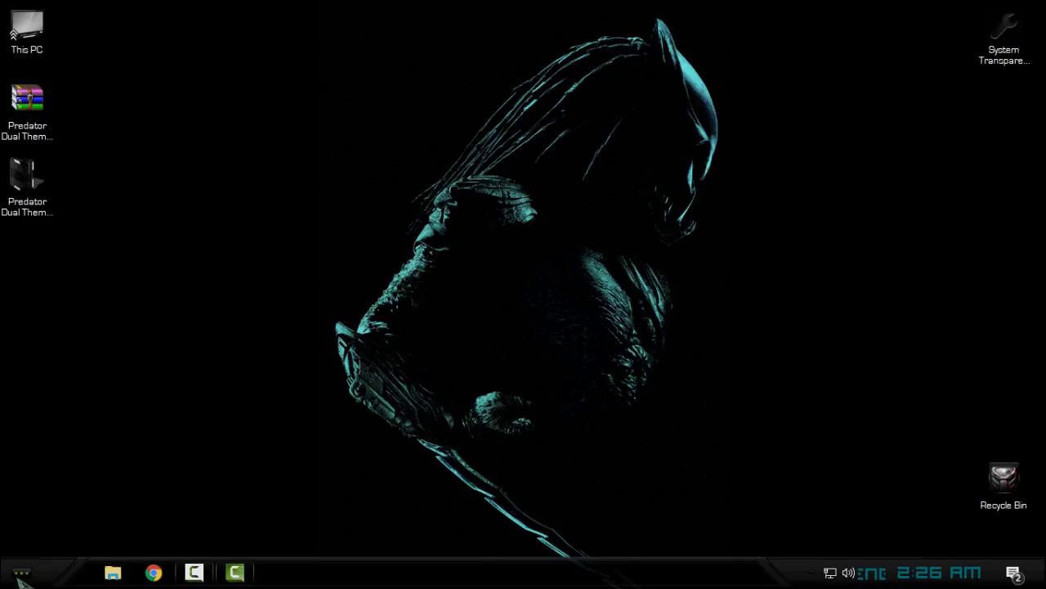
Step: Glance at the Start menu, then reopen and close the themed This PC window
click(21, 575)
mouse_move(274, 358)
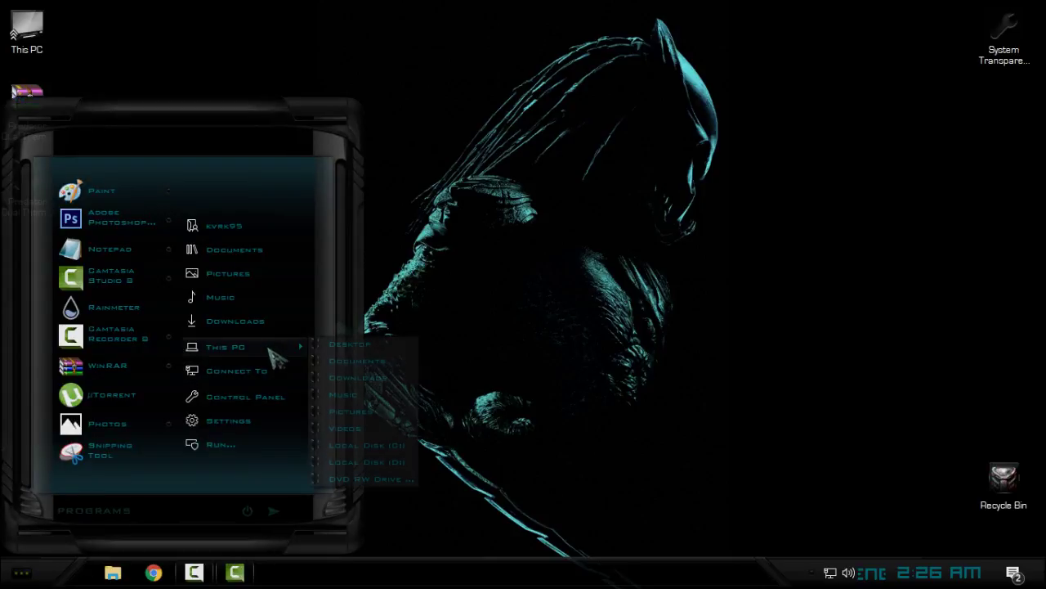
double_click(27, 33)
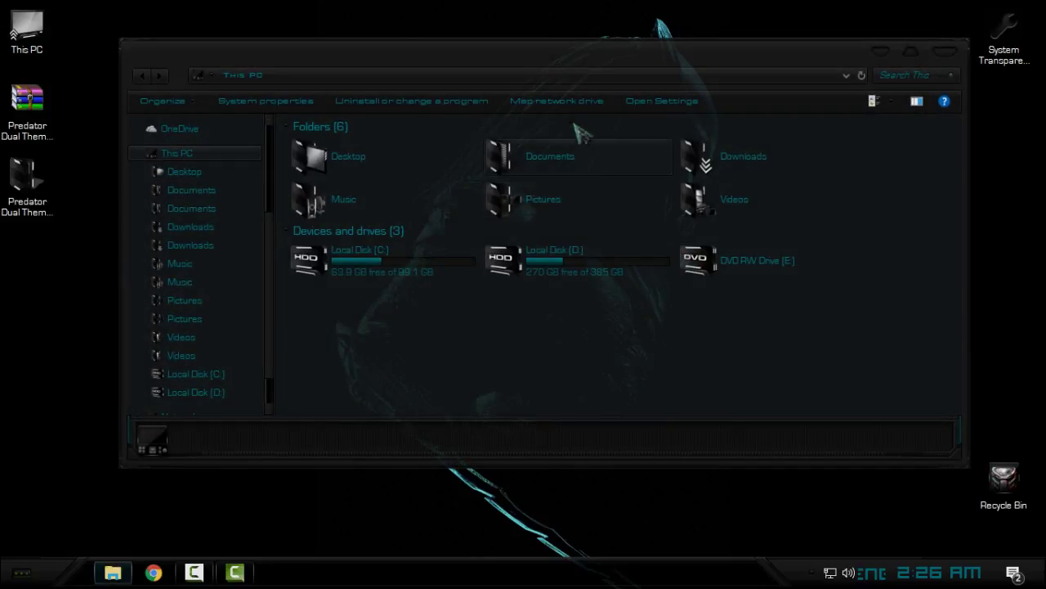
click(926, 96)
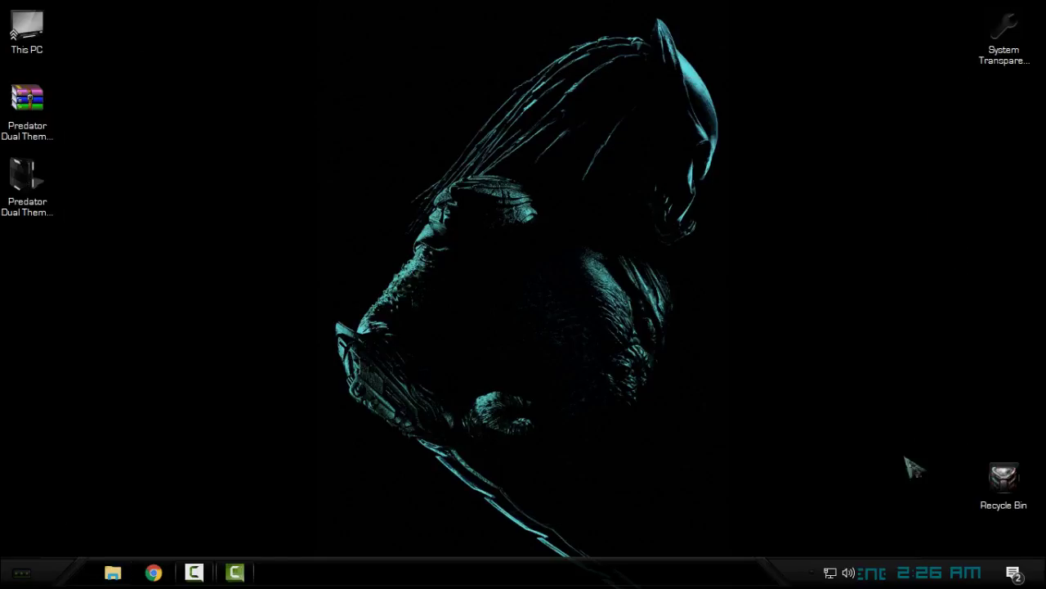
Step: Open System Transparency's settings window from its hidden notification-area icon
click(818, 572)
click(830, 572)
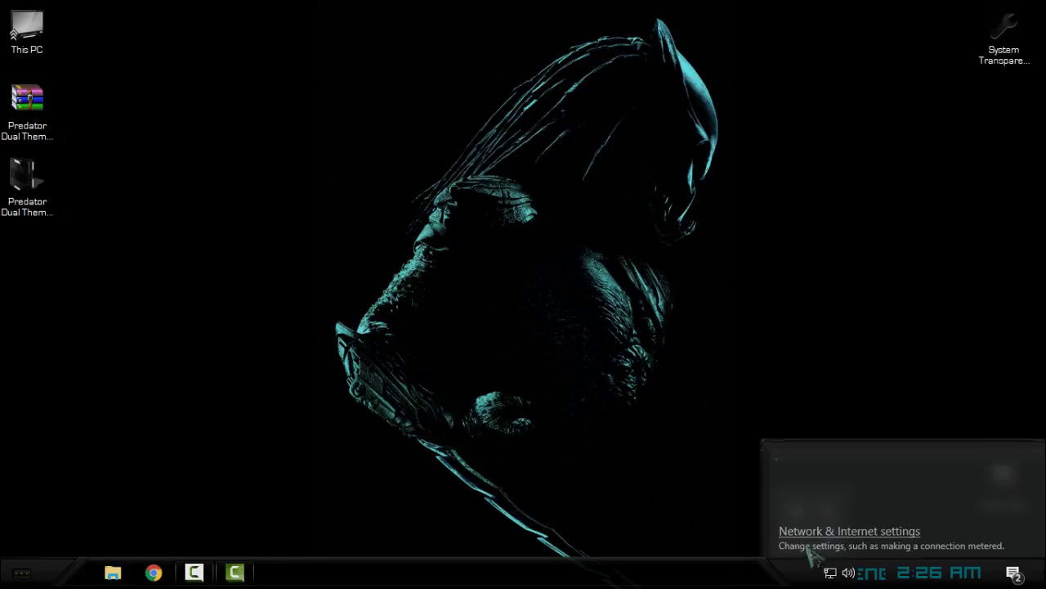
click(756, 527)
right_click(798, 543)
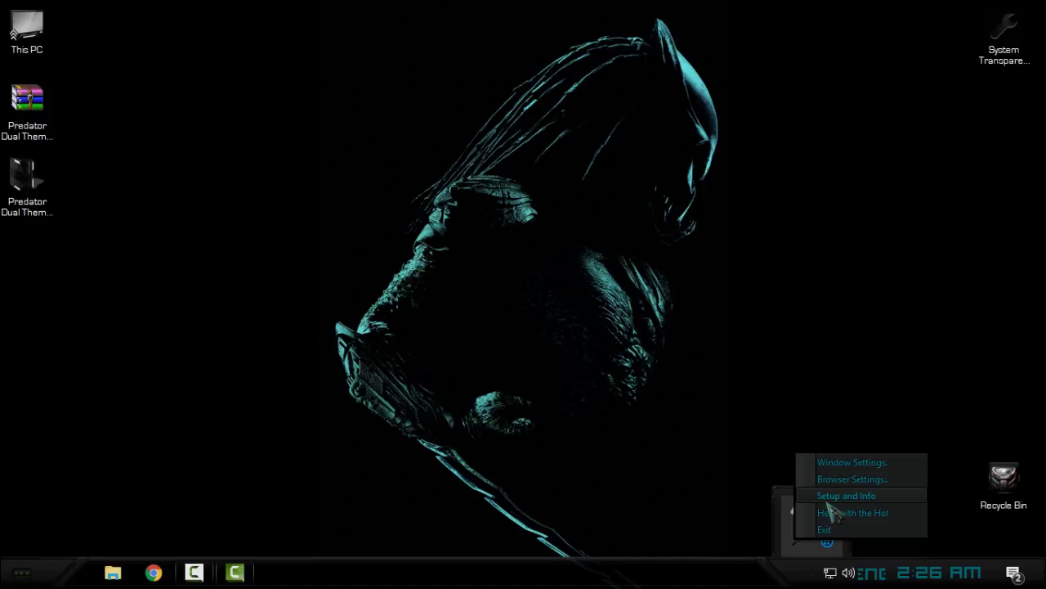
click(838, 511)
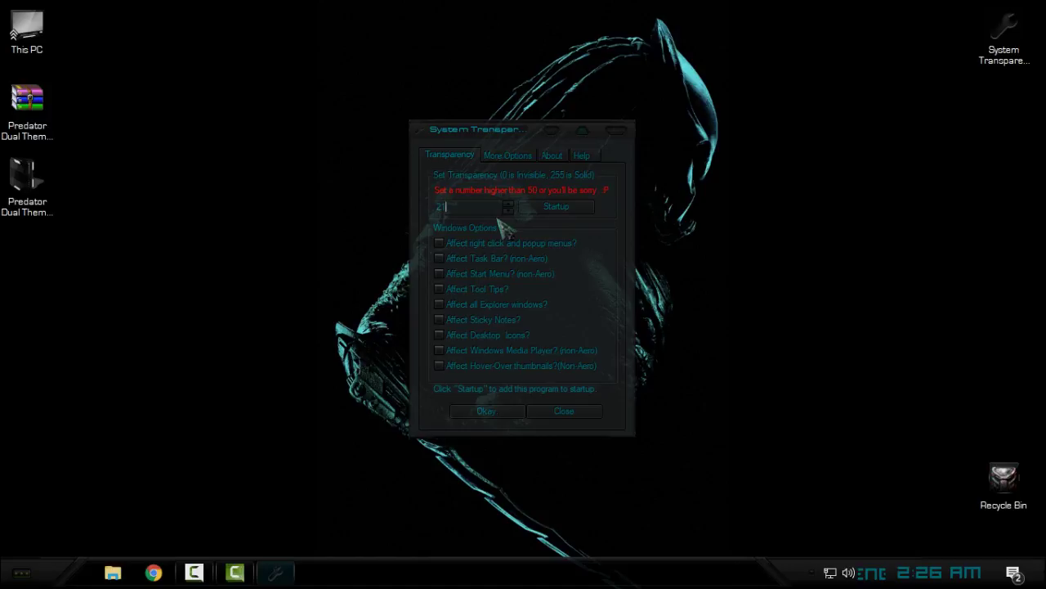
Step: Apply the transparency settings, then check the see-through Start menu and This PC window
click(488, 411)
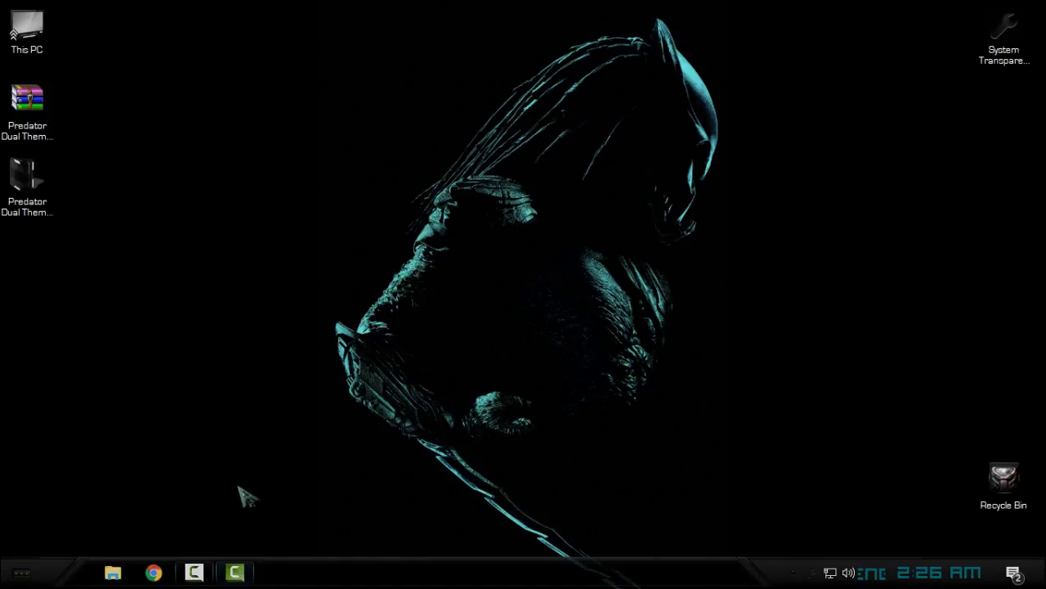
click(21, 572)
click(1021, 468)
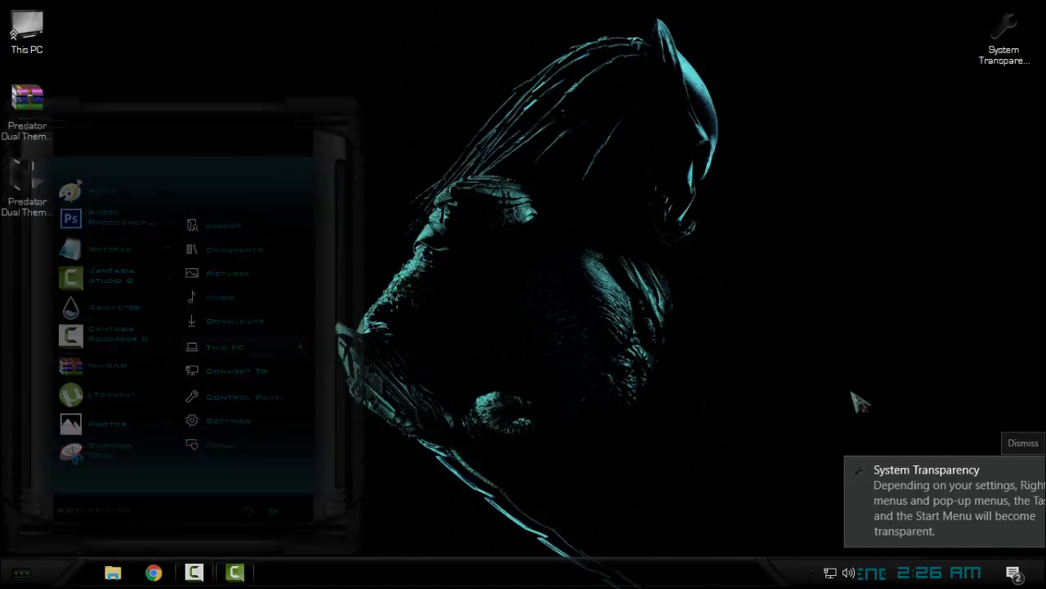
double_click(27, 31)
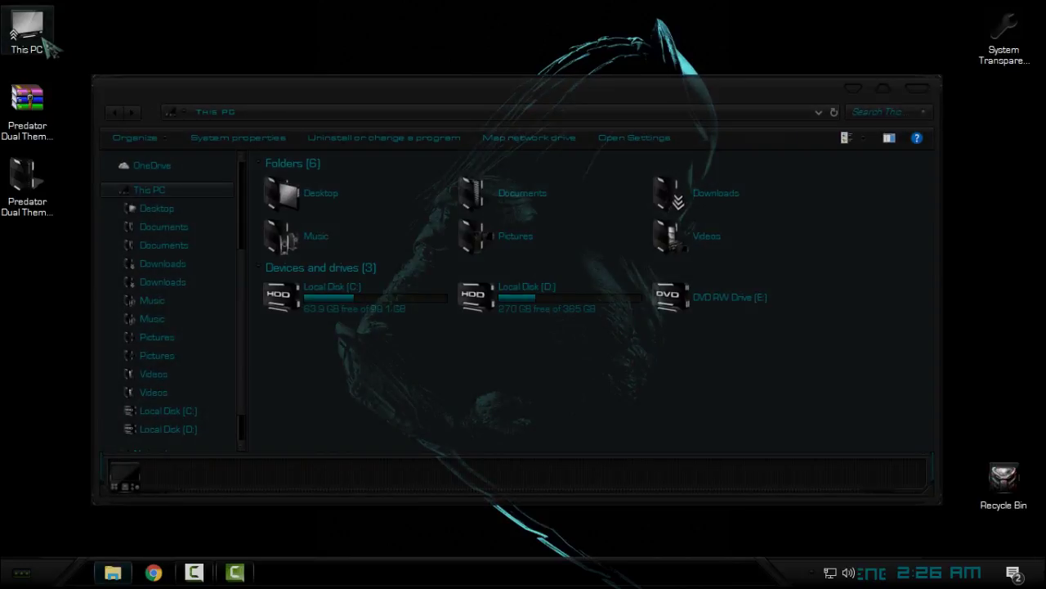
mouse_move(493, 96)
mouse_down()
mouse_move(508, 78)
mouse_move(461, 92)
mouse_move(585, 79)
mouse_move(506, 102)
mouse_move(564, 100)
mouse_move(511, 102)
mouse_up()
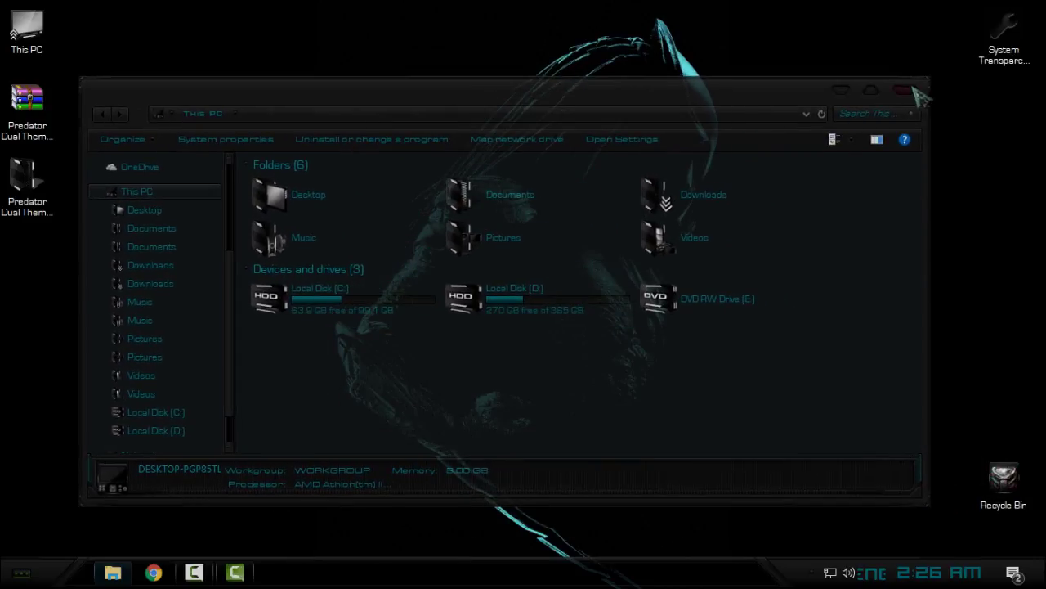
click(918, 93)
Step: Open the System properties of This PC from the Start menu
key(super)
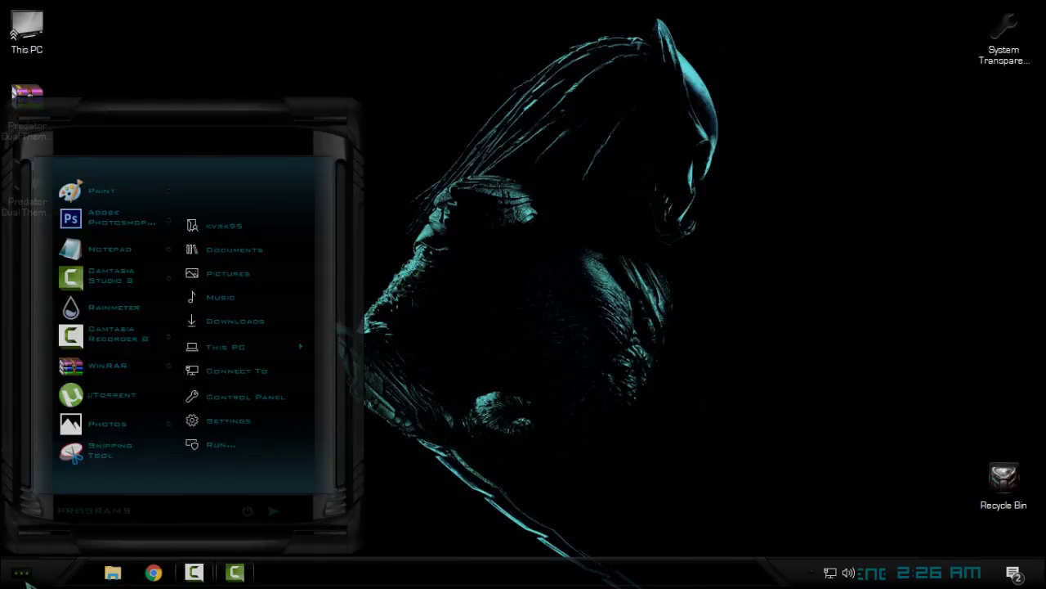
mouse_move(249, 347)
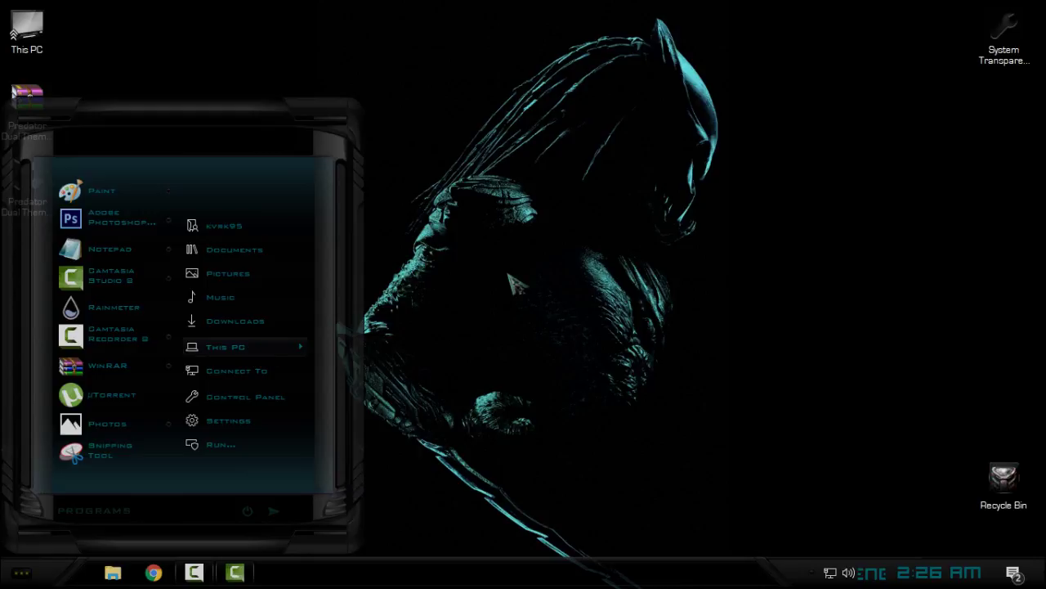
key(super)
click(23, 572)
right_click(245, 350)
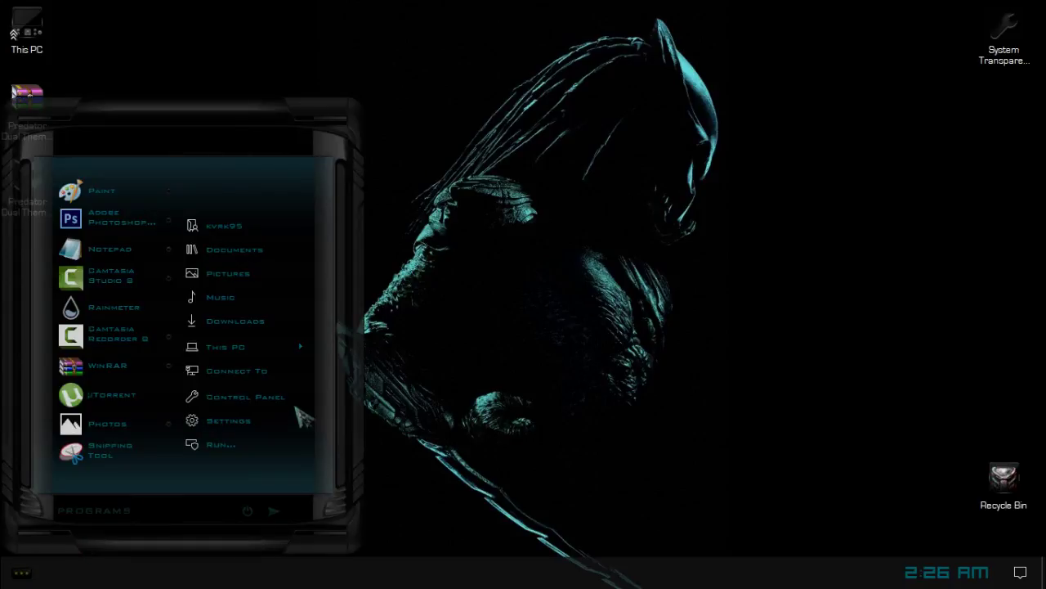
right_click(246, 350)
Step: Restore the System window to a smaller size, then maximize it again
click(741, 191)
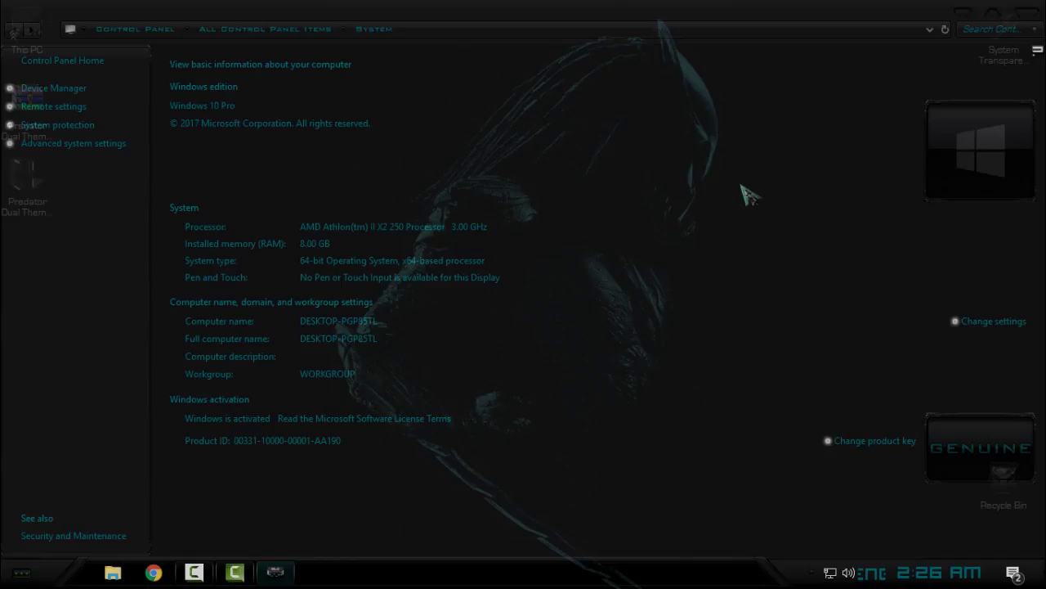
drag(699, 3, 2, 221)
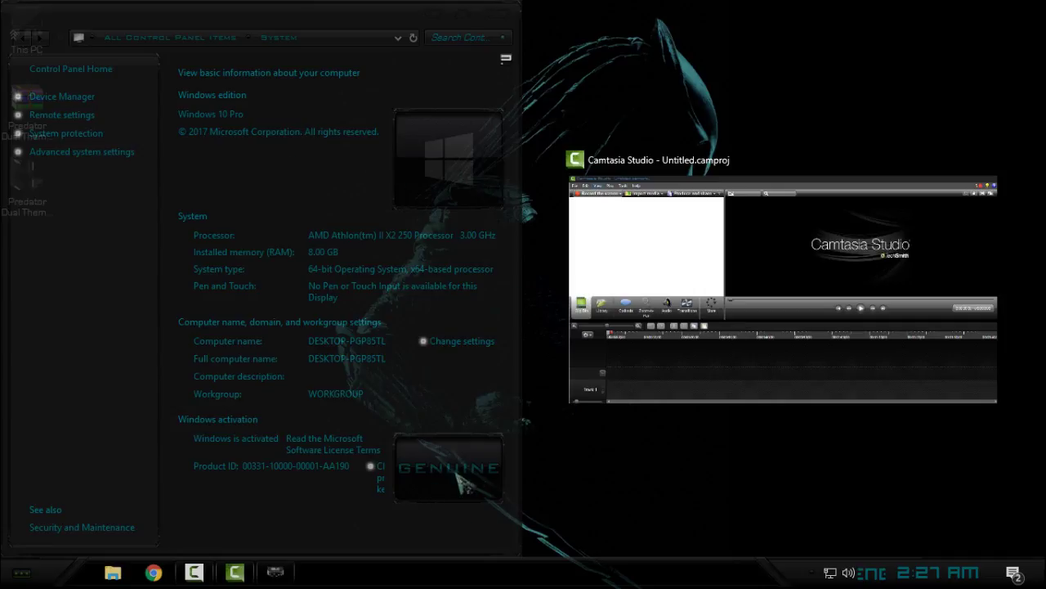
double_click(472, 18)
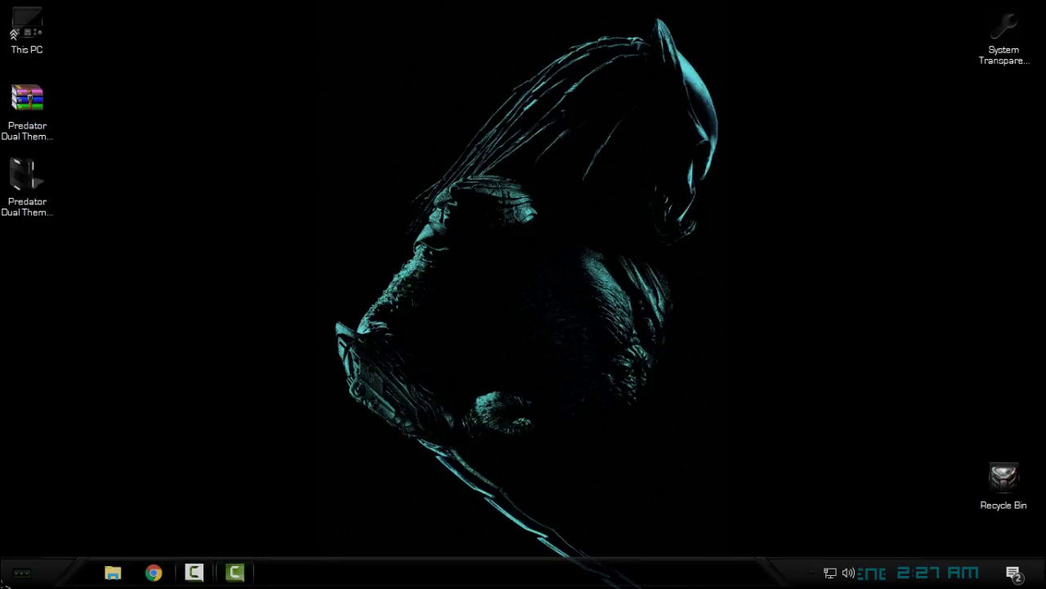
Step: Open Control Panel from Start and snap it to the right half of the screen
click(25, 572)
click(258, 413)
drag(671, 10, 1045, 209)
click(152, 106)
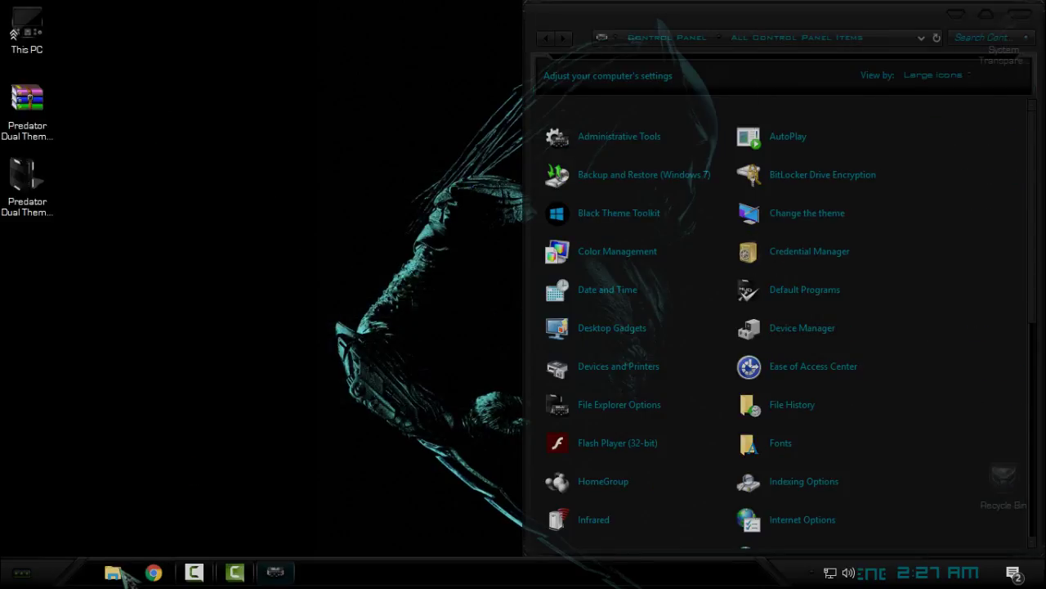
Step: Snap a File Explorer window to the left, then maximize and close both windows
click(114, 573)
drag(346, 98, 2, 127)
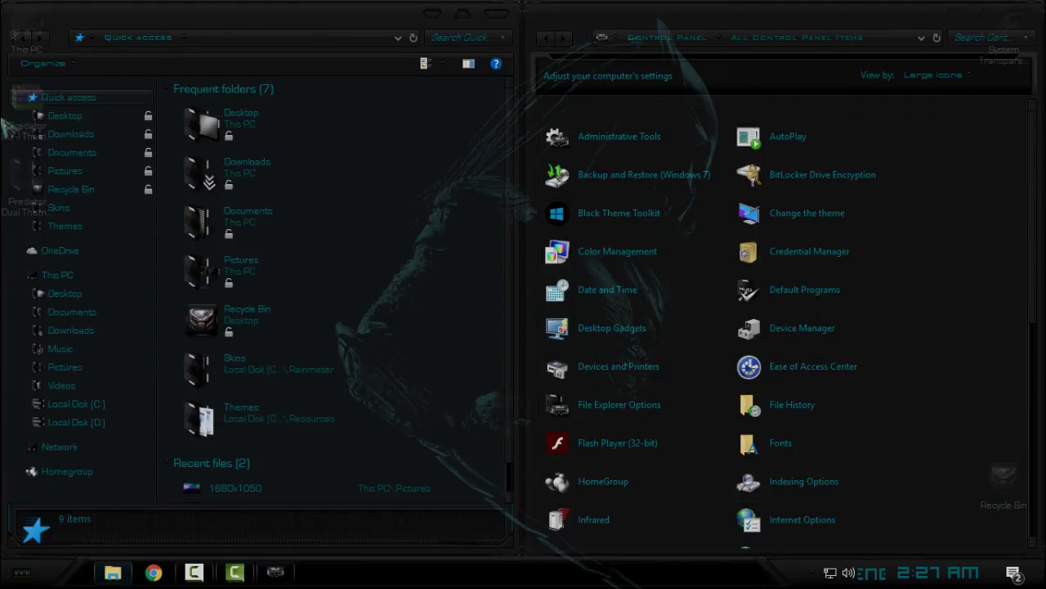
click(464, 14)
click(1027, 15)
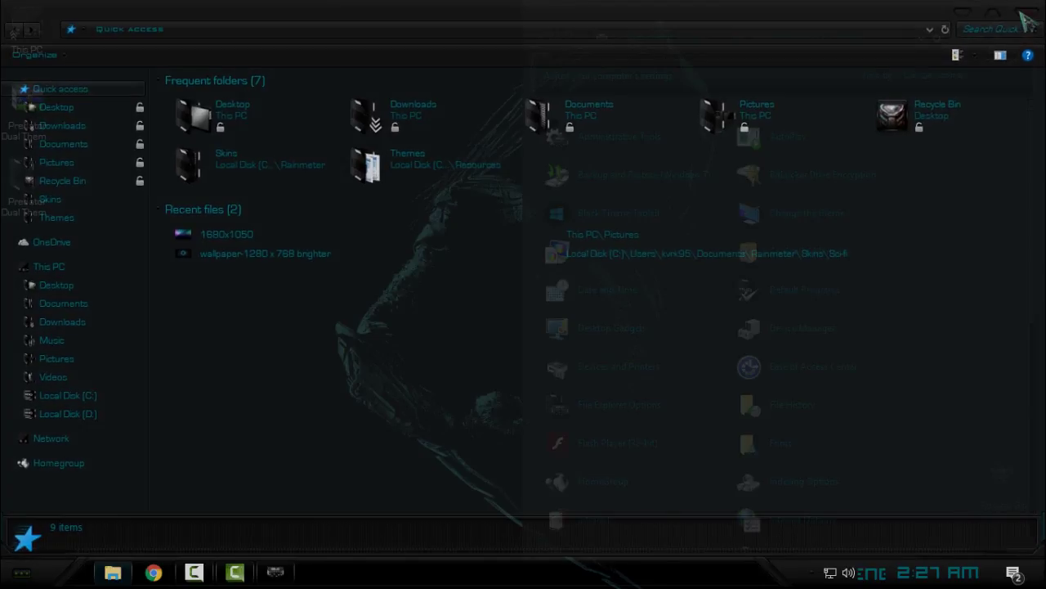
click(987, 18)
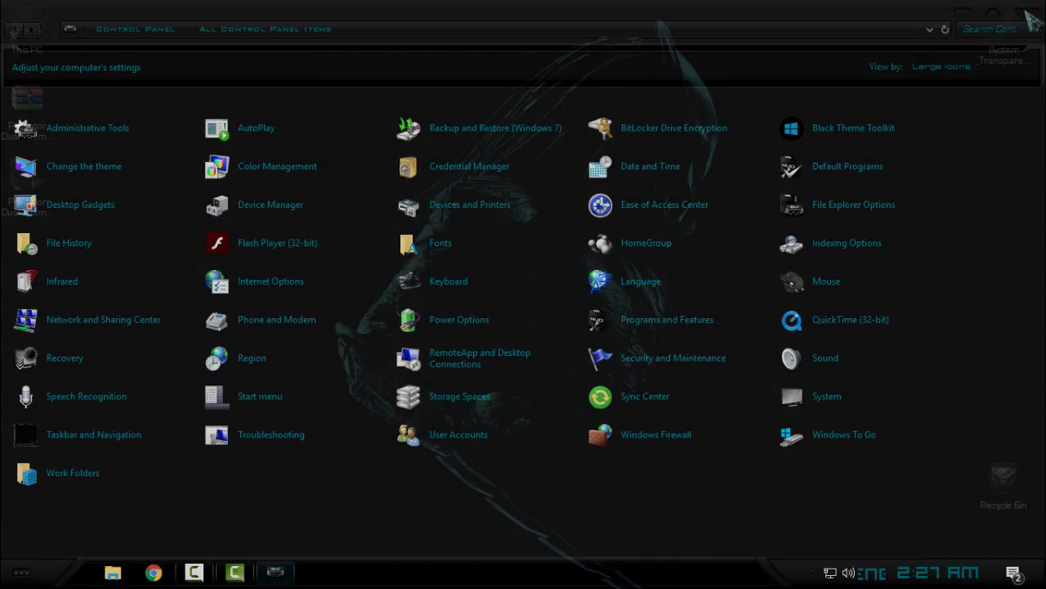
click(1031, 18)
click(21, 572)
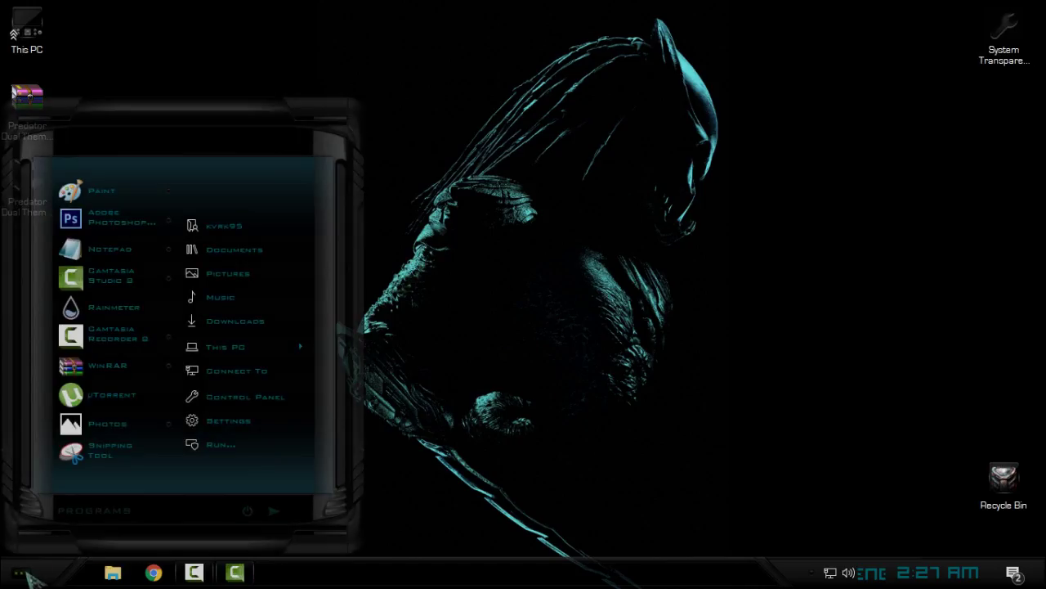
Step: Close the Start menu and refresh the desktop
mouse_move(303, 347)
click(459, 218)
right_click(456, 211)
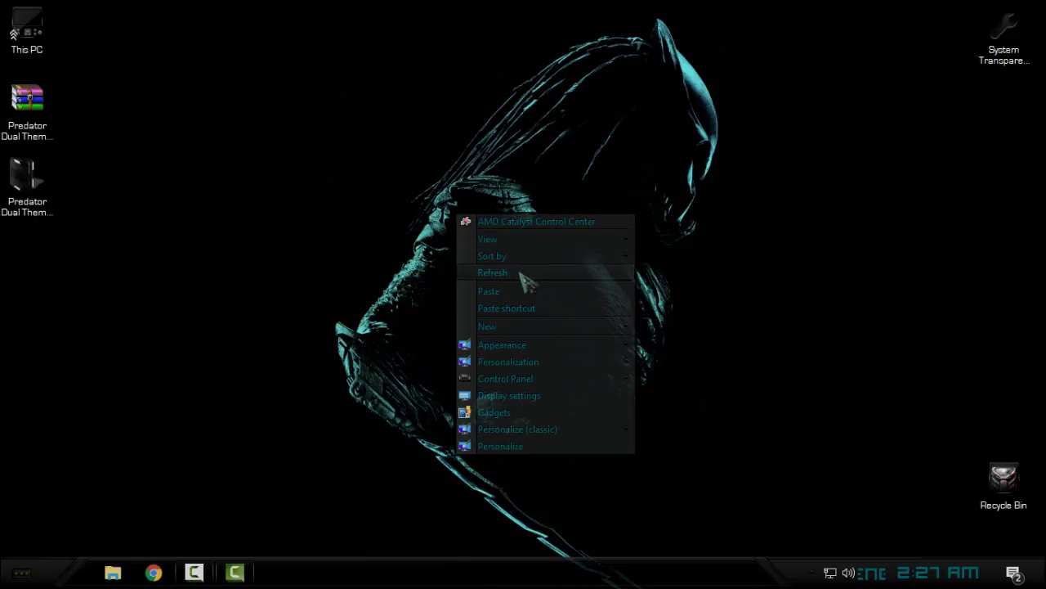
click(526, 279)
Step: Open This PC, scroll its navigation pane, and close it again
double_click(37, 41)
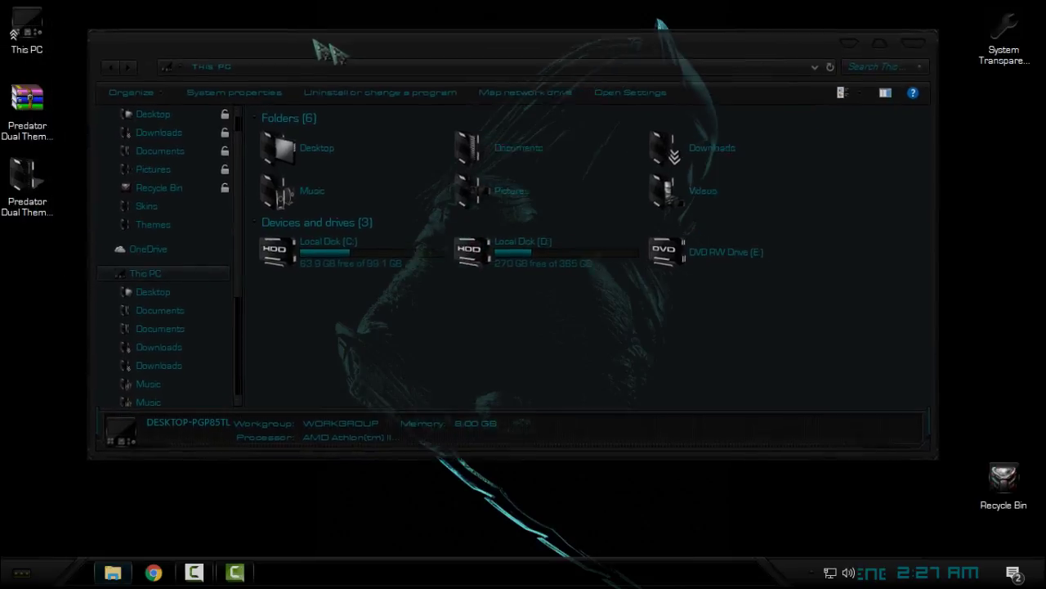
scroll(213, 393, down, 3)
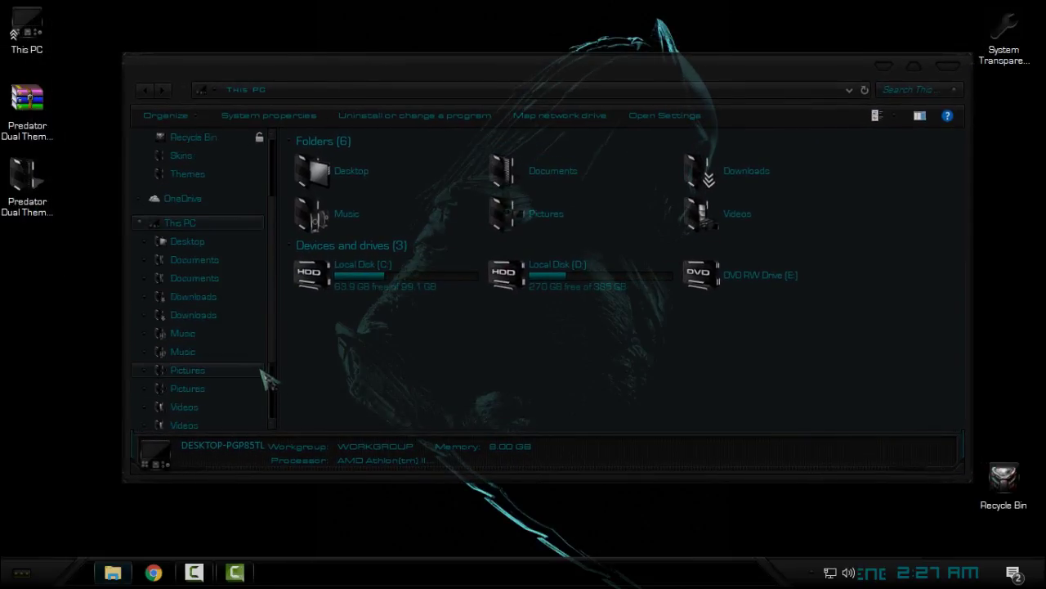
click(951, 72)
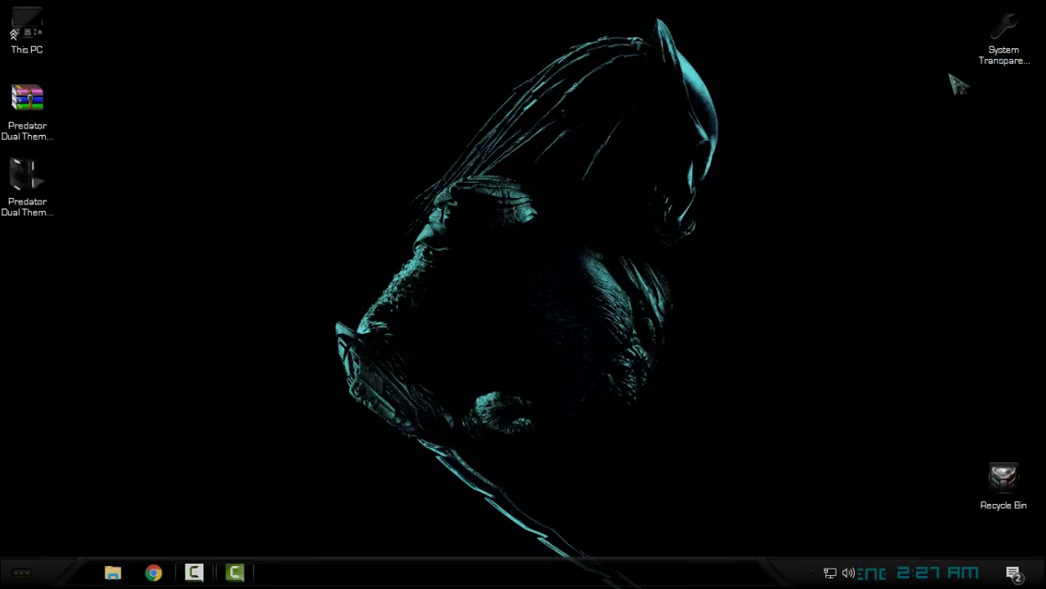